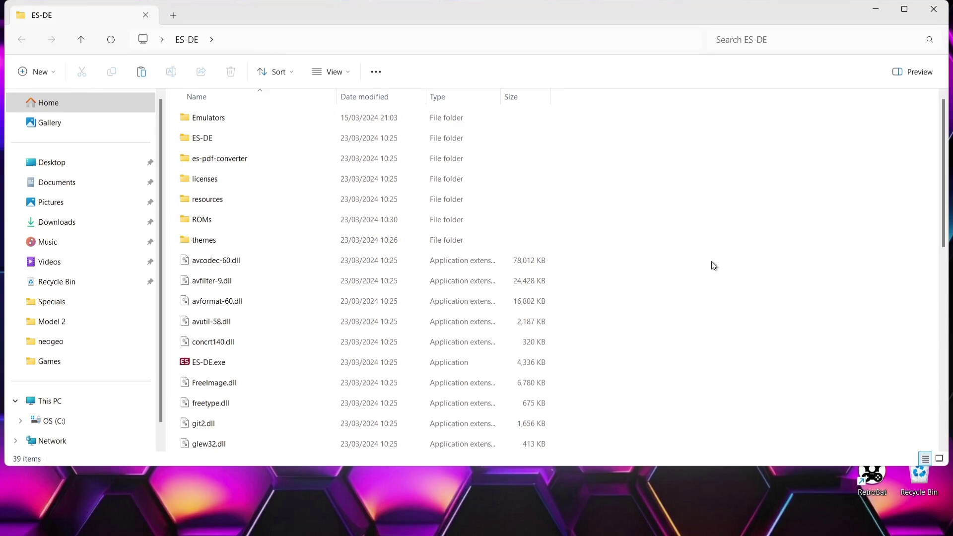
- Bring the RetroArch Windows downloads page forward in Chrome and scroll to the 64-bit and 32-bit installers
{"action": "mouse_move", "coordinate": [432, 535]}
{"action": "left_click", "coordinate": [527, 522]}
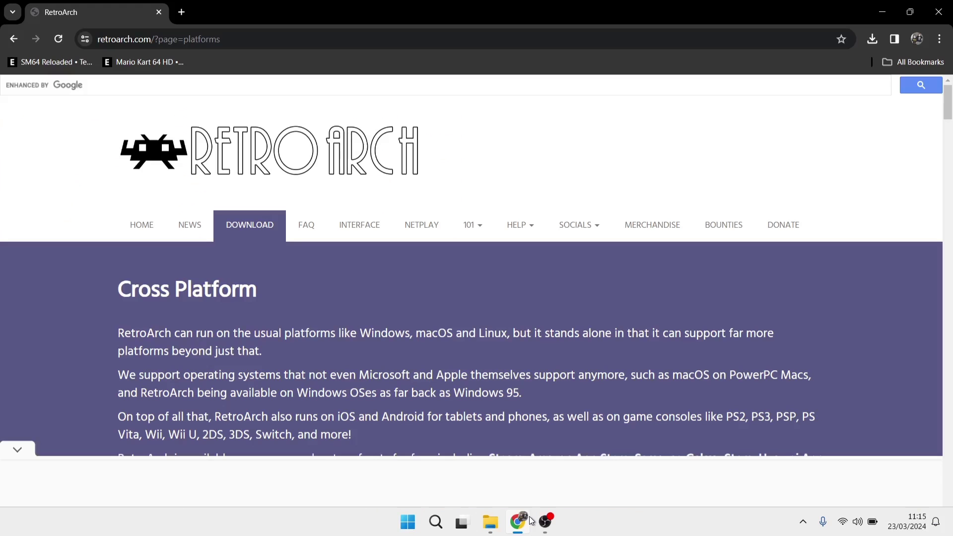
{"action": "left_click_drag", "start_coordinate": [949, 101], "coordinate": [949, 229]}
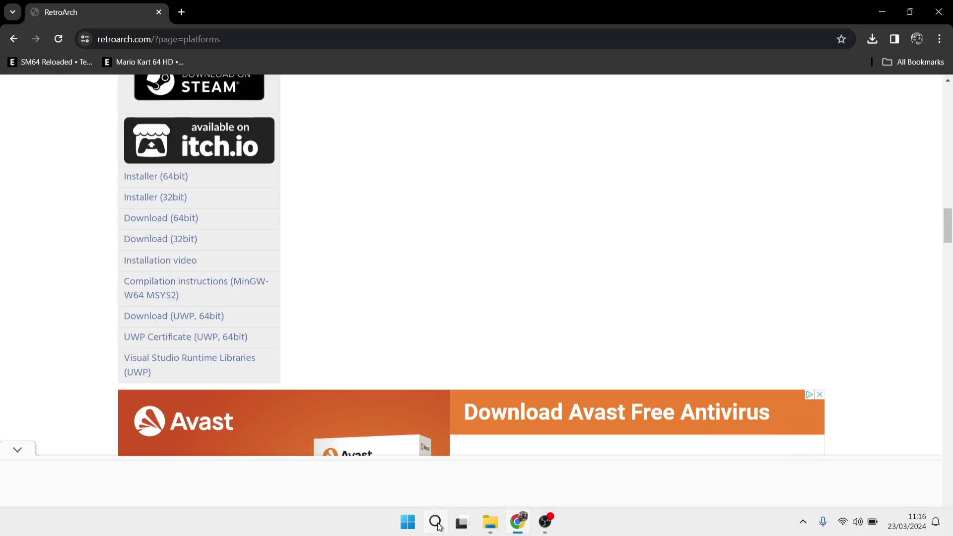
{"action": "left_click", "coordinate": [439, 526]}
- Confirm in System Information that the system type is x64-based PC, then close it
{"action": "type", "text": "sys"}
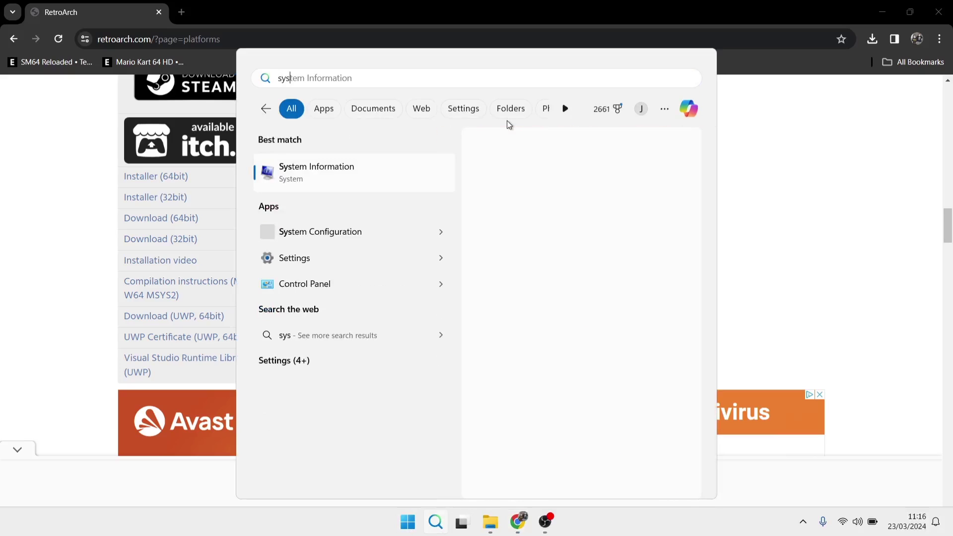
{"action": "left_click", "coordinate": [341, 169]}
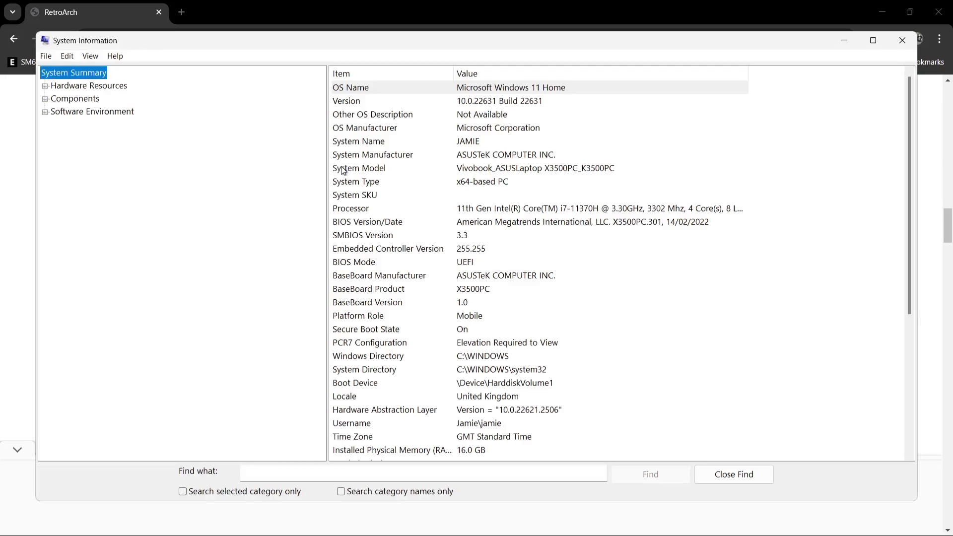
{"action": "left_click", "coordinate": [448, 182]}
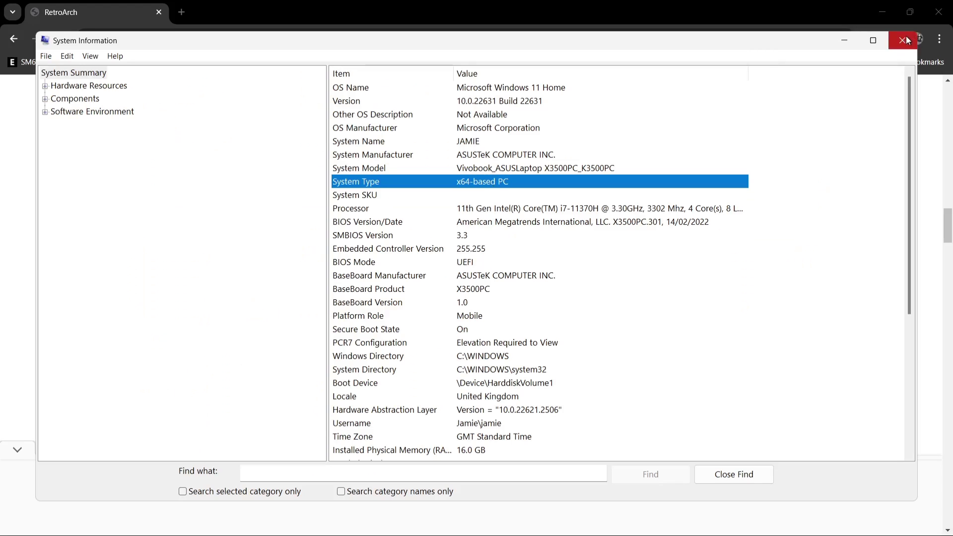
{"action": "left_click", "coordinate": [903, 39]}
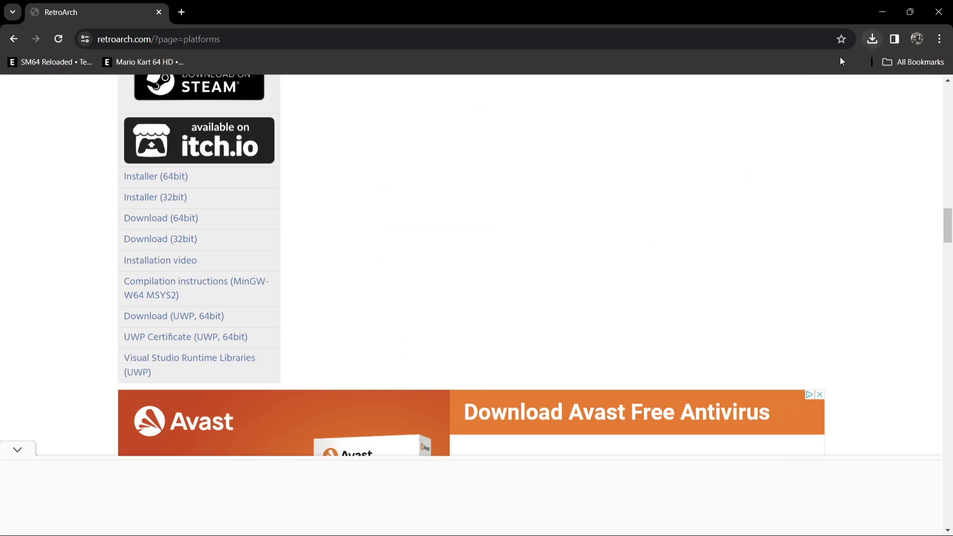
- Download the 64-bit RetroArch.7z archive (213 MB) and open it in the archive program
{"action": "left_click", "coordinate": [169, 223]}
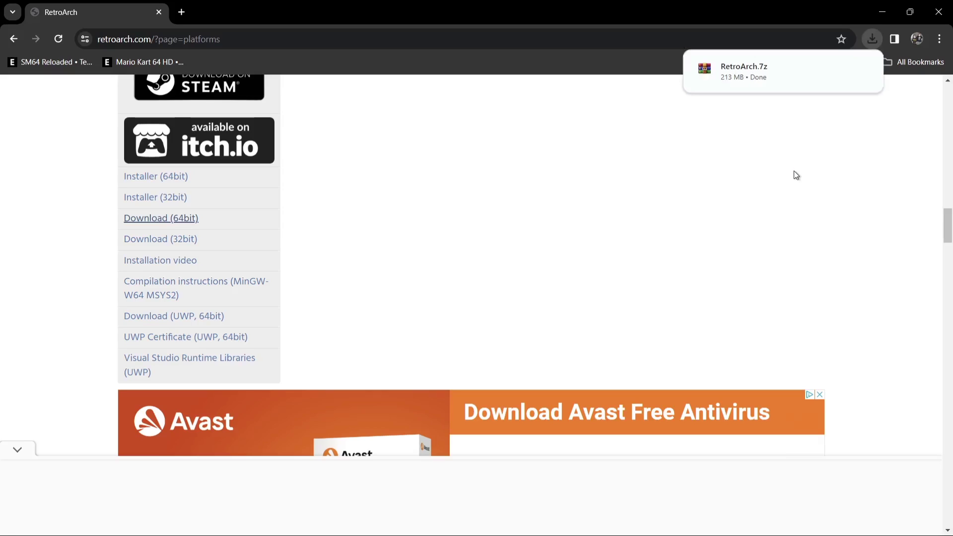
{"action": "left_click", "coordinate": [754, 76]}
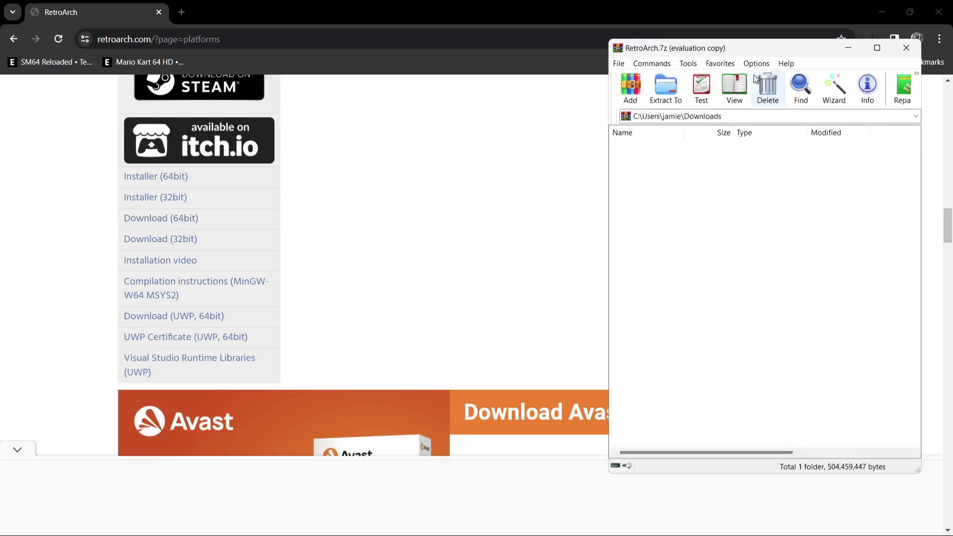
- Dismiss the WinRAR licence reminder and extract RetroArch-Win64 into the ES-DE Emulators folder
{"action": "left_click", "coordinate": [883, 12]}
{"action": "key", "text": "Tab"}
{"action": "key", "text": "Tab"}
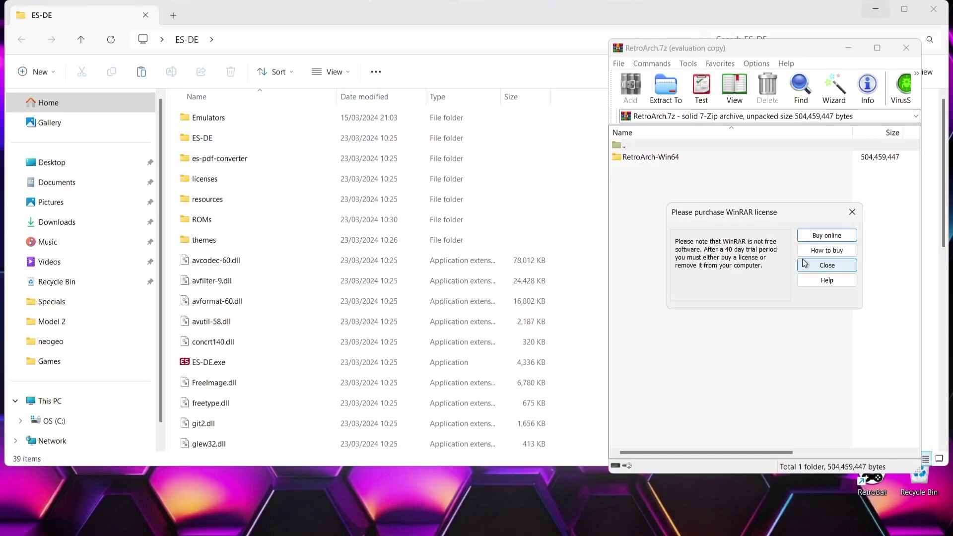
{"action": "key", "text": "Return"}
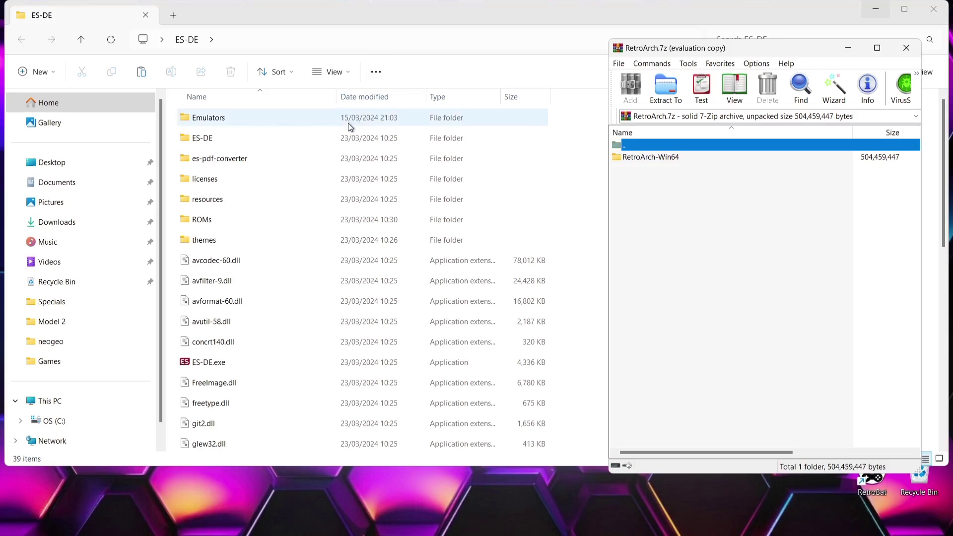
{"action": "double_click", "coordinate": [276, 121]}
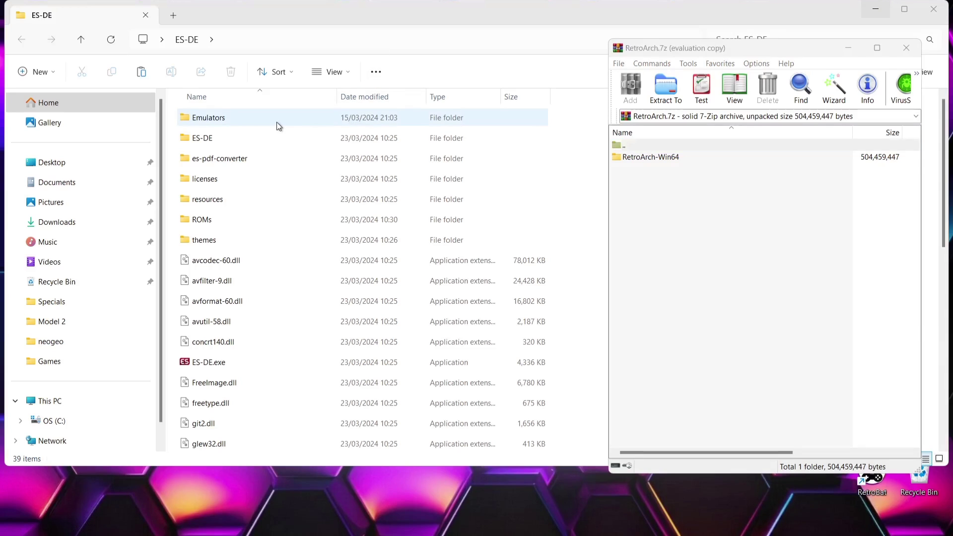
{"action": "left_click", "coordinate": [655, 471]}
{"action": "left_click_drag", "start_coordinate": [654, 157], "coordinate": [380, 198]}
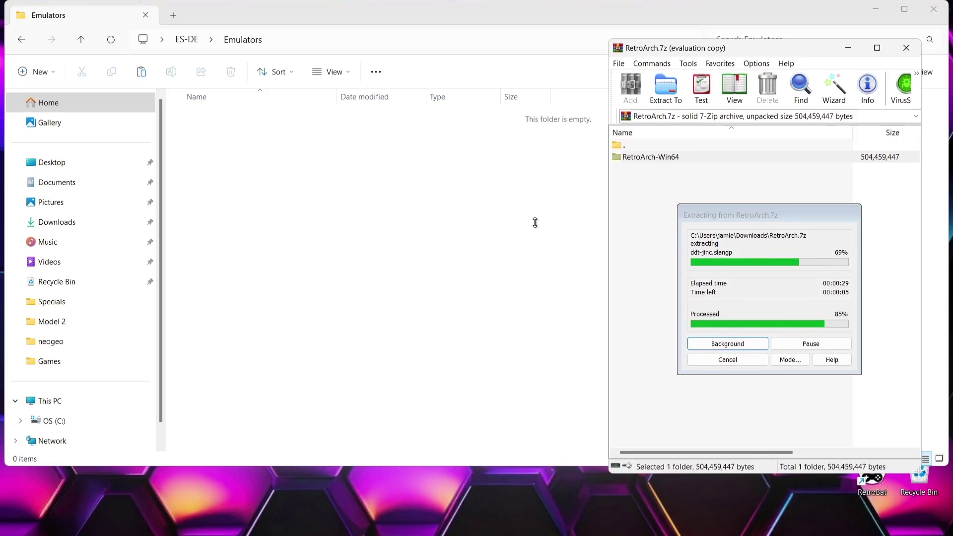
{"action": "left_click", "coordinate": [353, 210]}
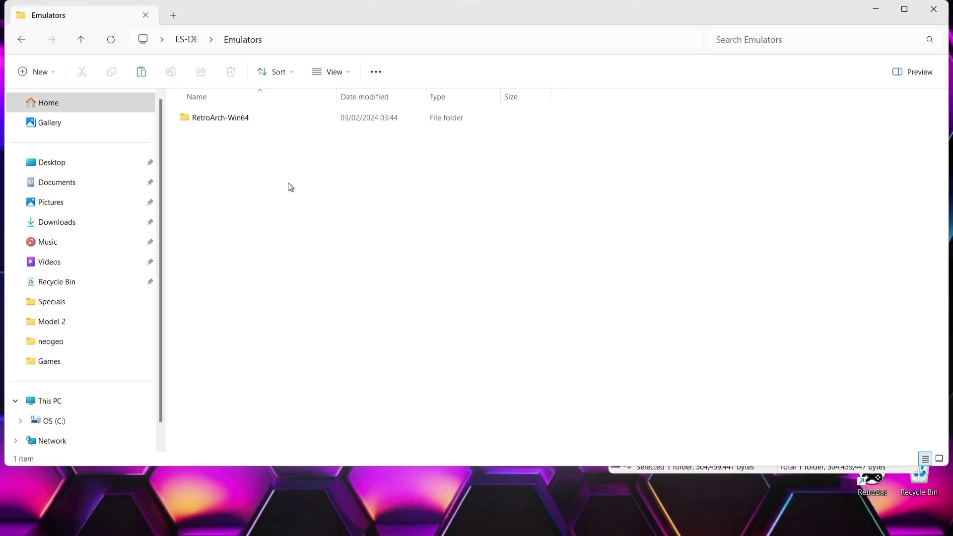
- Launch retroarch.exe from the RetroArch-Win64 folder and maximise the RetroArch window
{"action": "double_click", "coordinate": [226, 117]}
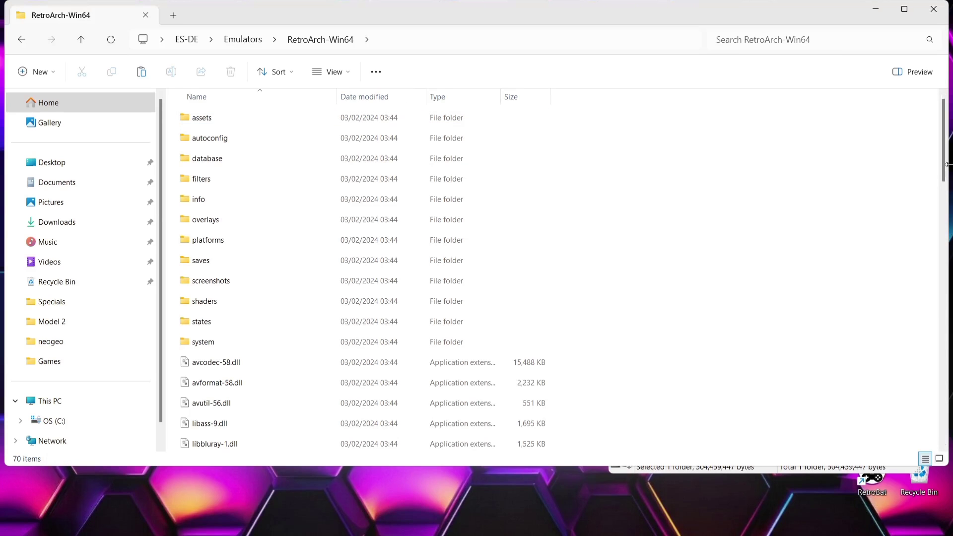
{"action": "left_click_drag", "start_coordinate": [946, 168], "coordinate": [939, 429]}
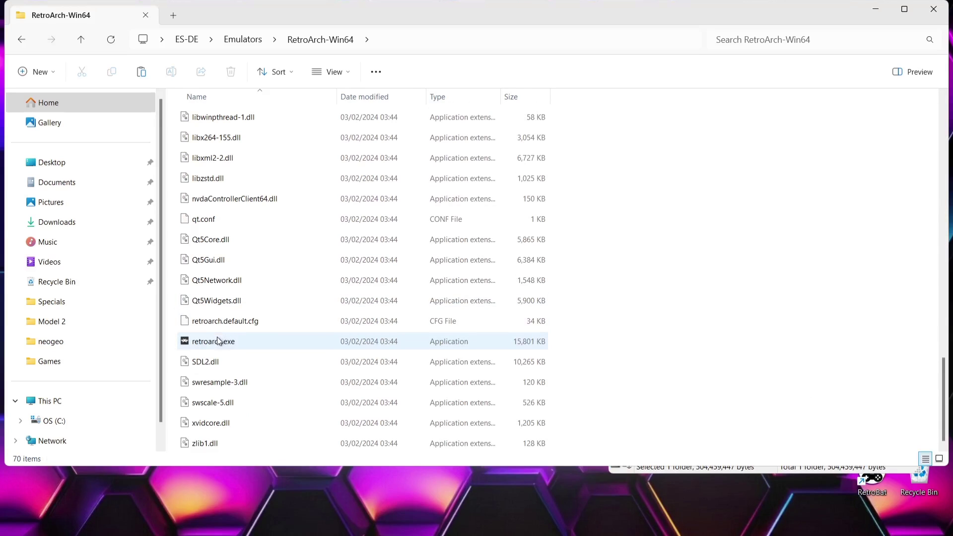
{"action": "double_click", "coordinate": [273, 342]}
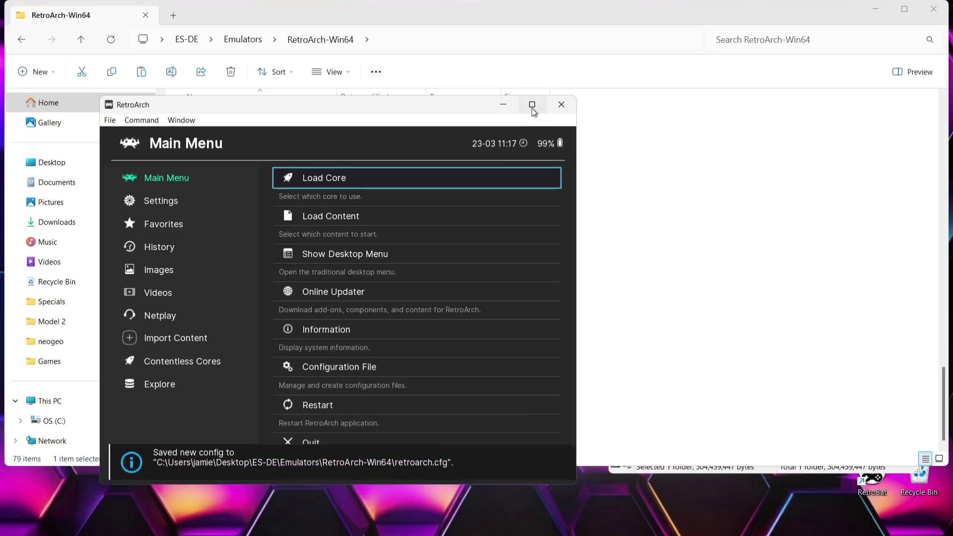
{"action": "left_click", "coordinate": [531, 104]}
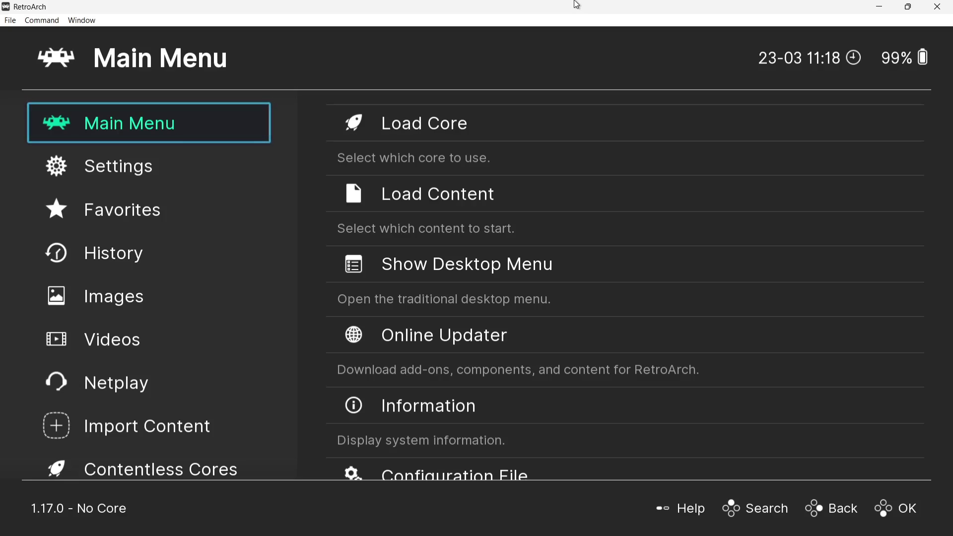
- Verify Start in Fullscreen Mode is ON under Settings > Video > Fullscreen Mode, then return to Main Menu
{"action": "key", "text": "Down"}
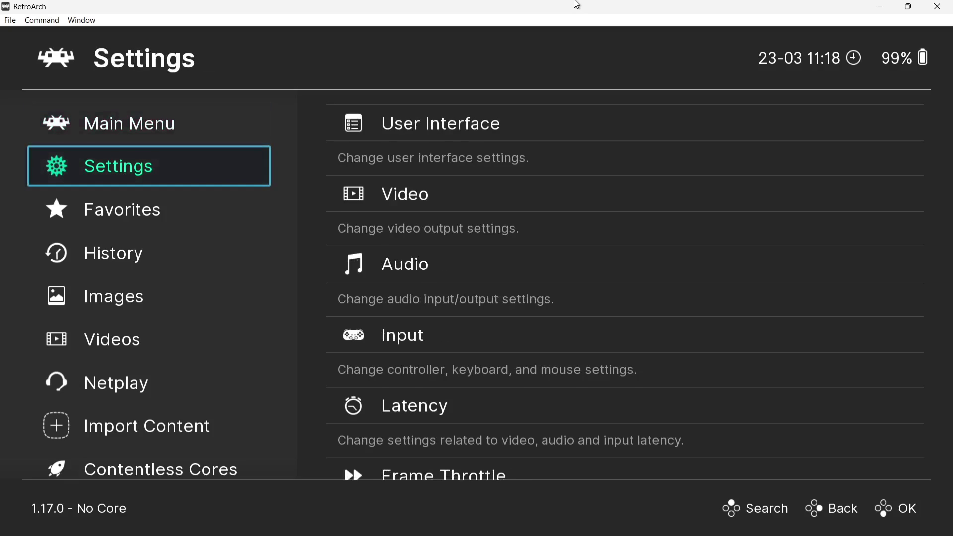
{"action": "key", "text": "Right"}
{"action": "key", "text": "Down"}
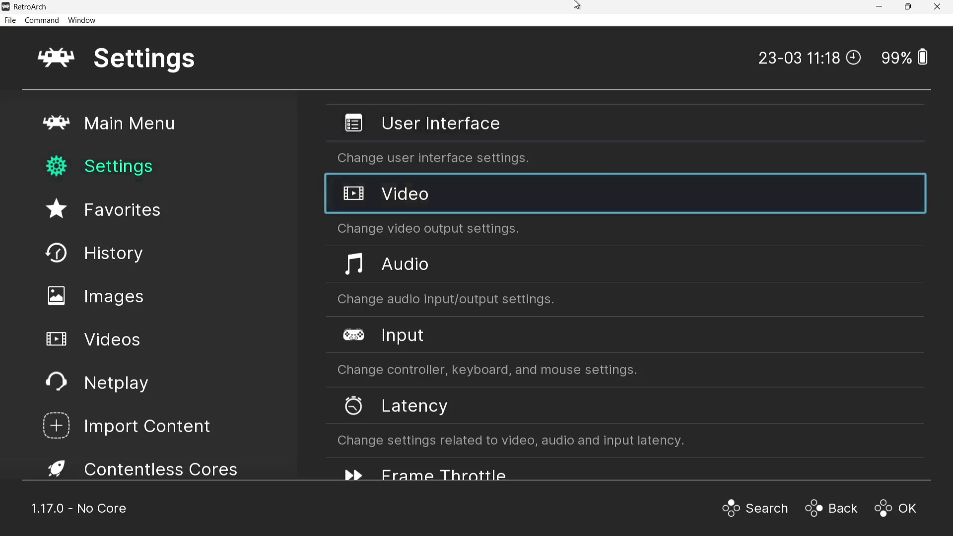
{"action": "key", "text": "Return"}
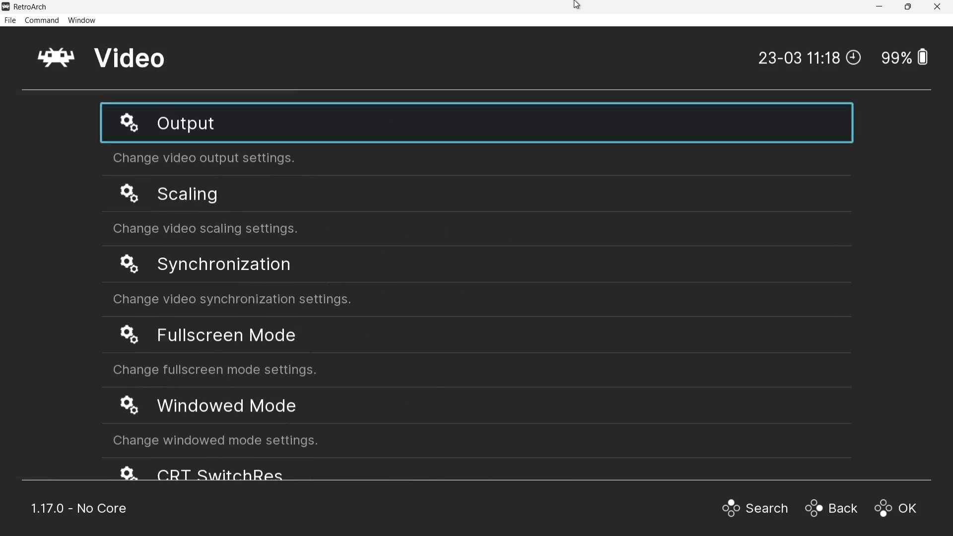
{"action": "key", "text": "Down"}
{"action": "key", "text": "Down"}
{"action": "key", "text": "Down"}
{"action": "key", "text": "Return"}
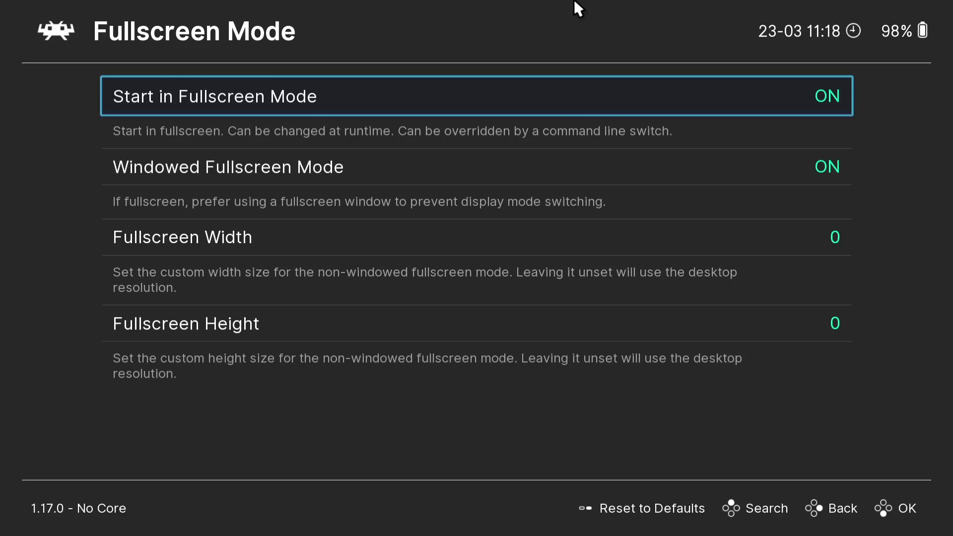
{"action": "key", "text": "BackSpace"}
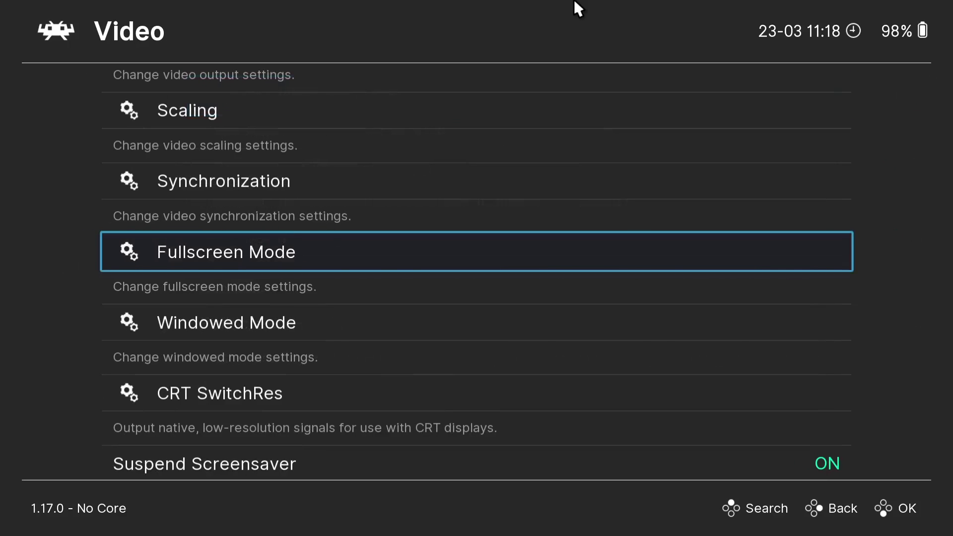
{"action": "key", "text": "BackSpace"}
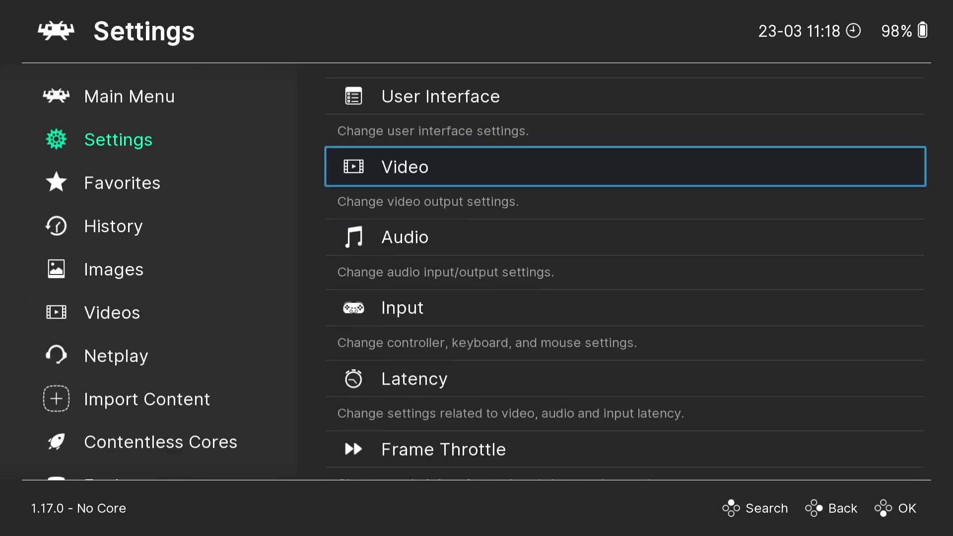
{"action": "key", "text": "BackSpace"}
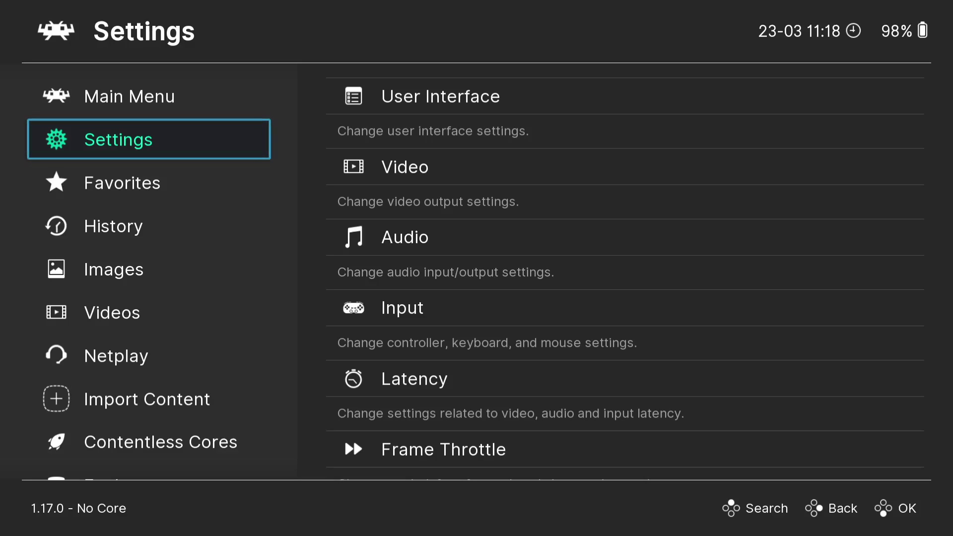
{"action": "key", "text": "Up"}
- Install the Arcade (FinalBurn Neo) core from the Online Updater's Core Downloader
{"action": "key", "text": "Right"}
{"action": "key", "text": "Down"}
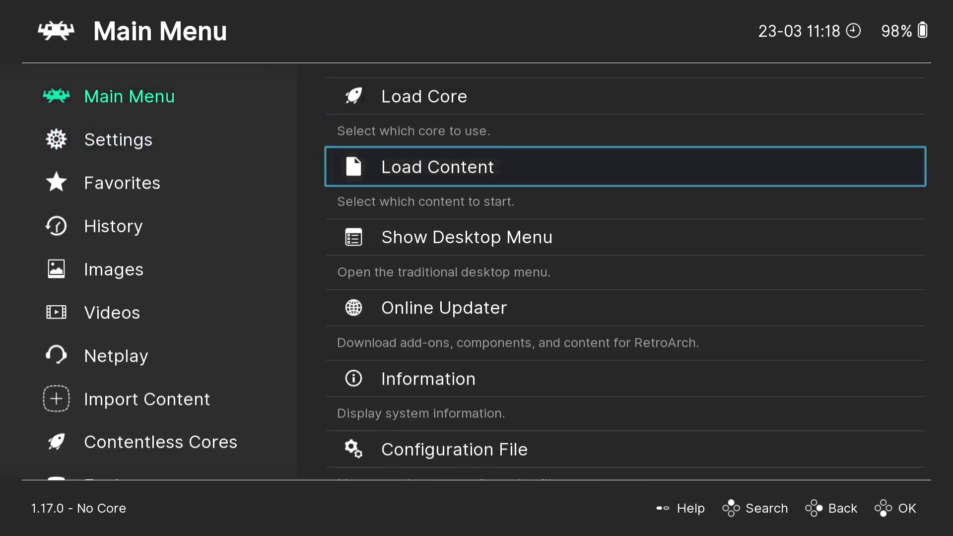
{"action": "key", "text": "Down"}
{"action": "key", "text": "Down"}
{"action": "key", "text": "Return"}
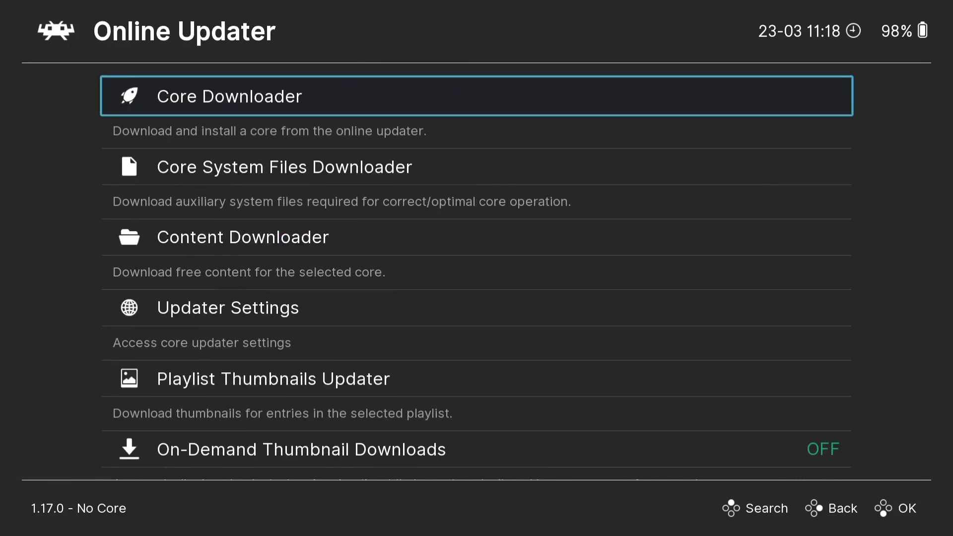
{"action": "key", "text": "Return"}
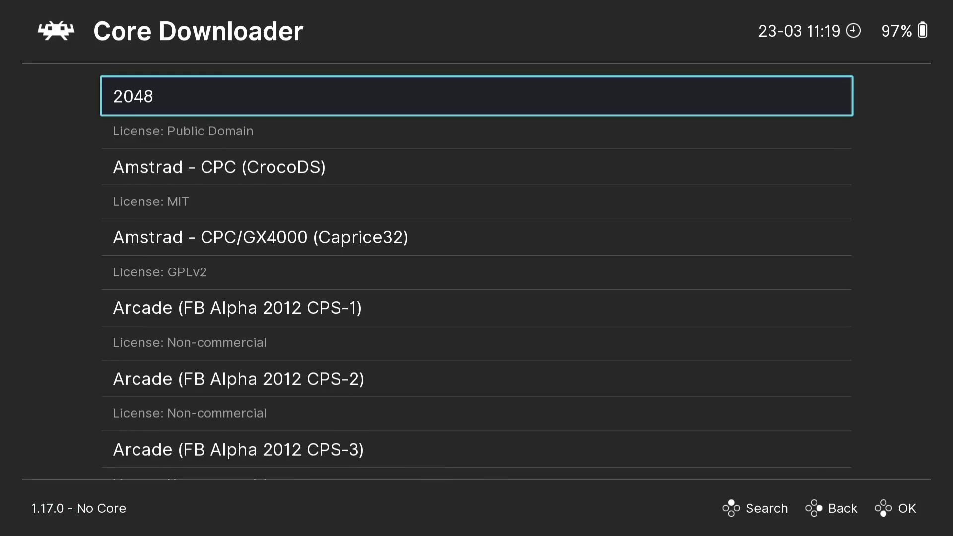
{"action": "key", "text": "Down"}
{"action": "key", "text": "Down"}
{"action": "key", "text": "Down"}
{"action": "key", "text": "Down"}
{"action": "key", "text": "Down"}
{"action": "key", "text": "Down"}
{"action": "key", "text": "Down"}
{"action": "key", "text": "Down"}
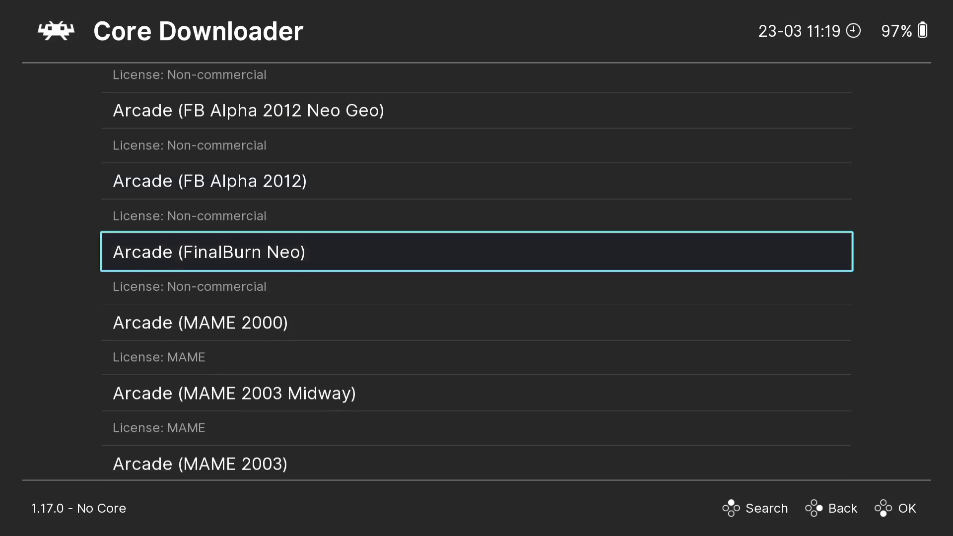
{"action": "key", "text": "Return"}
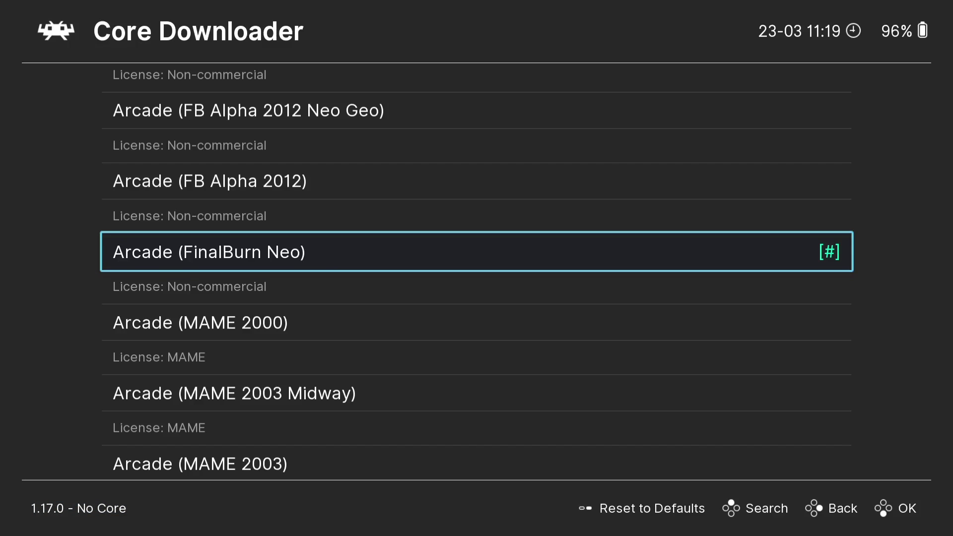
- Install the SNK - Neo Geo CD (NeoCD) core and back out of the downloader
{"action": "key", "text": "Down"}
{"action": "key", "text": "Down"}
{"action": "key", "text": "Down"}
{"action": "key", "text": "Down"}
{"action": "key", "text": "Down"}
{"action": "key", "text": "Down"}
{"action": "key", "text": "Down"}
{"action": "key", "text": "Down"}
{"action": "key", "text": "Down"}
{"action": "key", "text": "Down"}
{"action": "key", "text": "Down"}
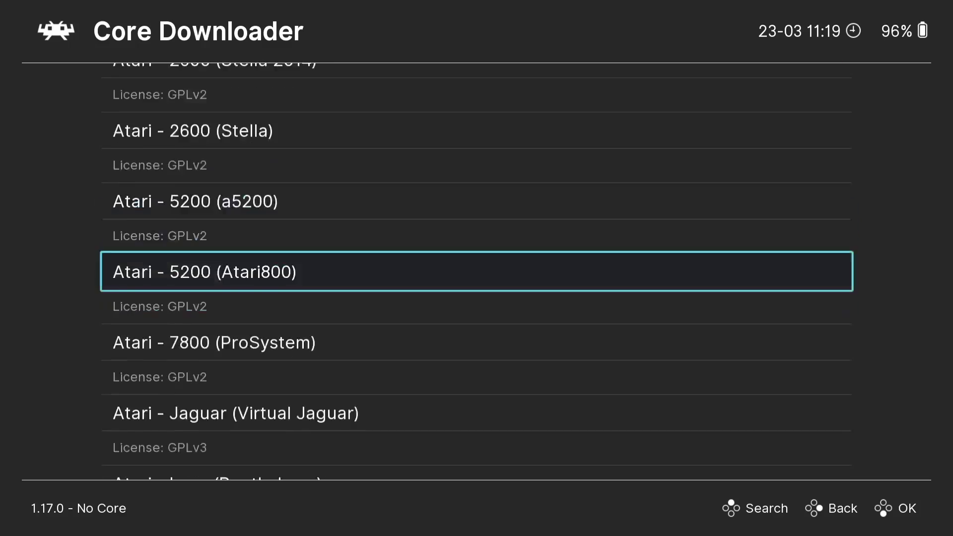
{"action": "key", "text": "Down"}
{"action": "key", "text": "Down"}
{"action": "key", "text": "Down"}
{"action": "key", "text": "Down"}
{"action": "key", "text": "Down"}
{"action": "key", "text": "Down"}
{"action": "key", "text": "Down"}
{"action": "key", "text": "Down"}
{"action": "key", "text": "Down"}
{"action": "key", "text": "Down"}
{"action": "key", "text": "Down"}
{"action": "key", "text": "Down"}
{"action": "key", "text": "Down"}
{"action": "key", "text": "Down"}
{"action": "key", "text": "Down"}
{"action": "key", "text": "Down"}
{"action": "key", "text": "Down"}
{"action": "key", "text": "Down"}
{"action": "key", "text": "Down"}
{"action": "key", "text": "Down"}
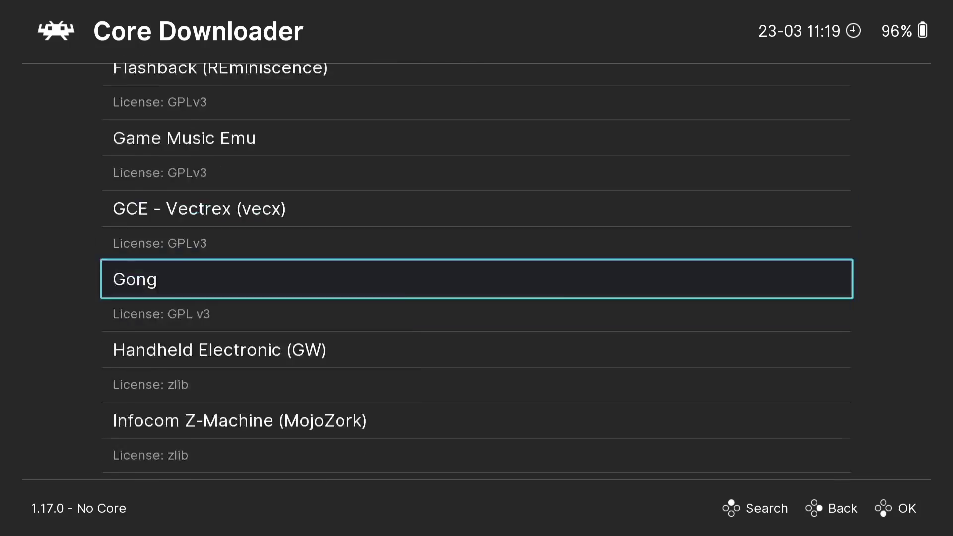
{"action": "key", "text": "Down"}
{"action": "key", "text": "Down"}
{"action": "key", "text": "Down"}
{"action": "key", "text": "Down"}
{"action": "key", "text": "Down"}
{"action": "key", "text": "Down"}
{"action": "key", "text": "Down"}
{"action": "key", "text": "Down"}
{"action": "key", "text": "Down"}
{"action": "key", "text": "Down"}
{"action": "key", "text": "Down"}
{"action": "key", "text": "Down"}
{"action": "key", "text": "Down"}
{"action": "key", "text": "Down"}
{"action": "key", "text": "Down"}
{"action": "key", "text": "Down"}
{"action": "key", "text": "Down"}
{"action": "key", "text": "Down"}
{"action": "key", "text": "Down"}
{"action": "key", "text": "Down"}
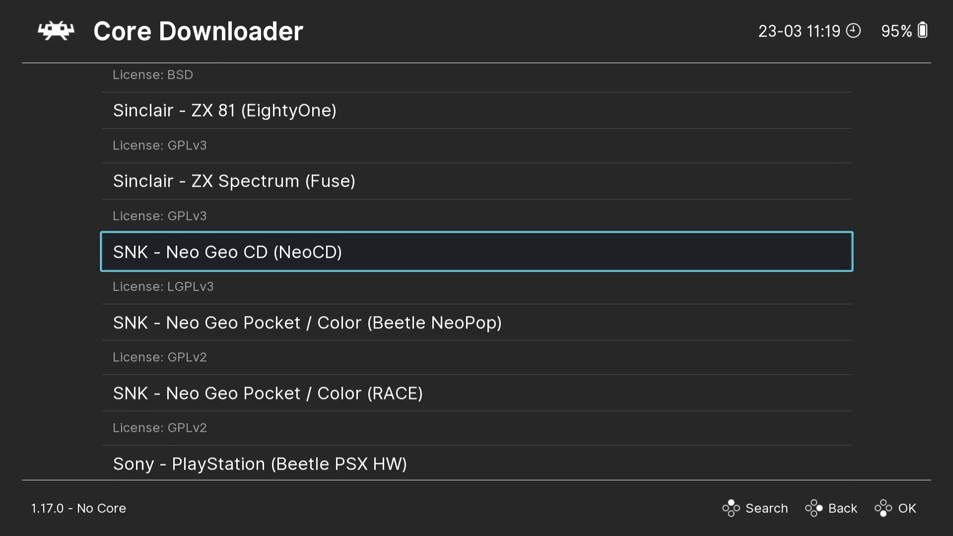
{"action": "key", "text": "Return"}
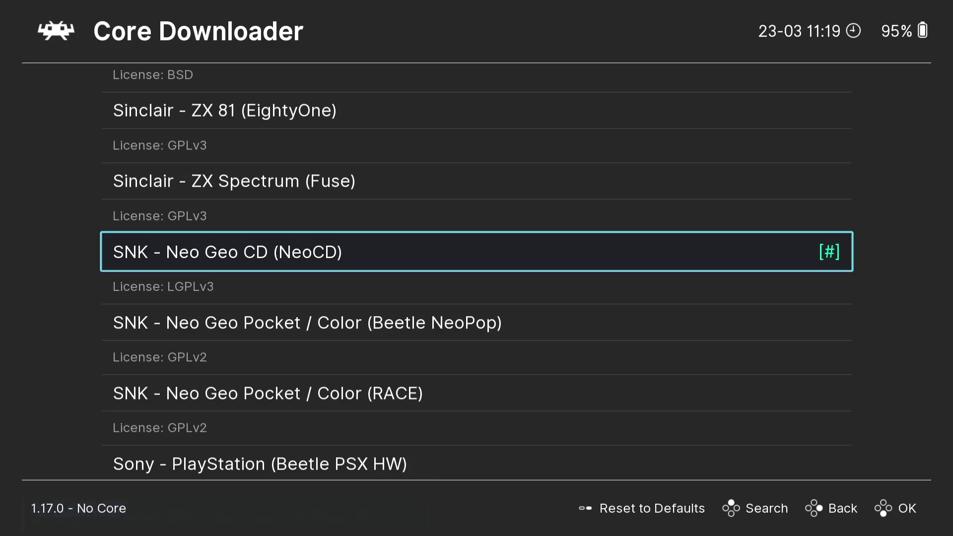
{"action": "key", "text": "BackSpace"}
{"action": "key", "text": "BackSpace"}
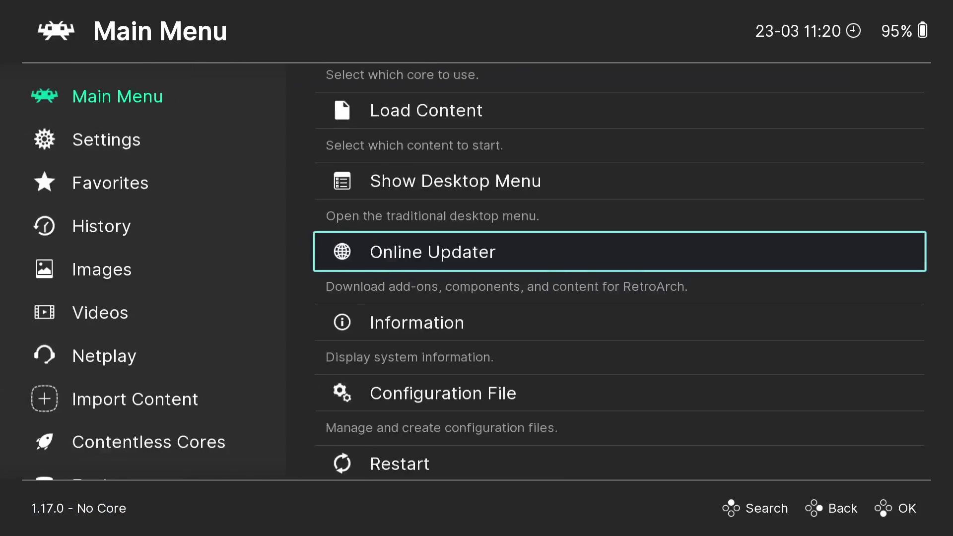
- Save the current configuration to retroarch.cfg via Configuration File
{"action": "key", "text": "Down"}
{"action": "key", "text": "Down"}
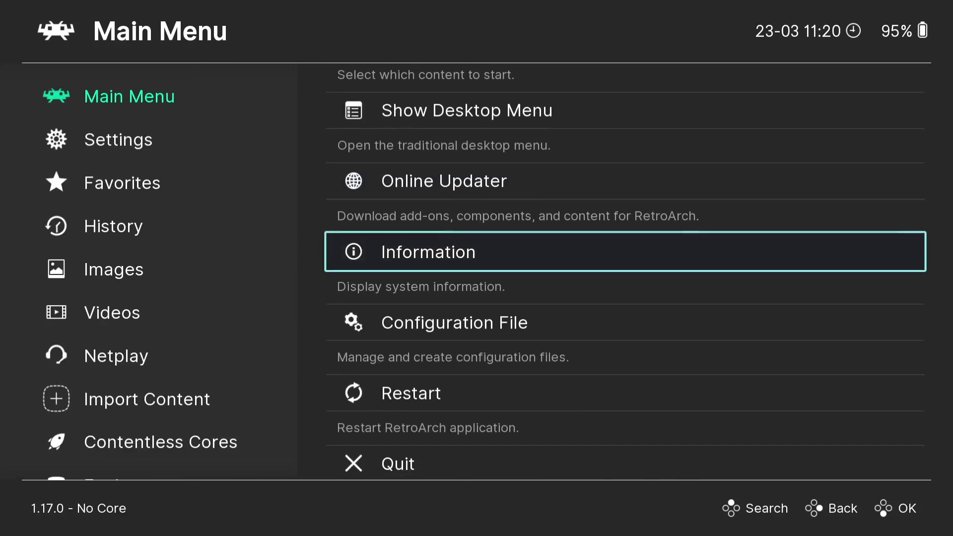
{"action": "key", "text": "Return"}
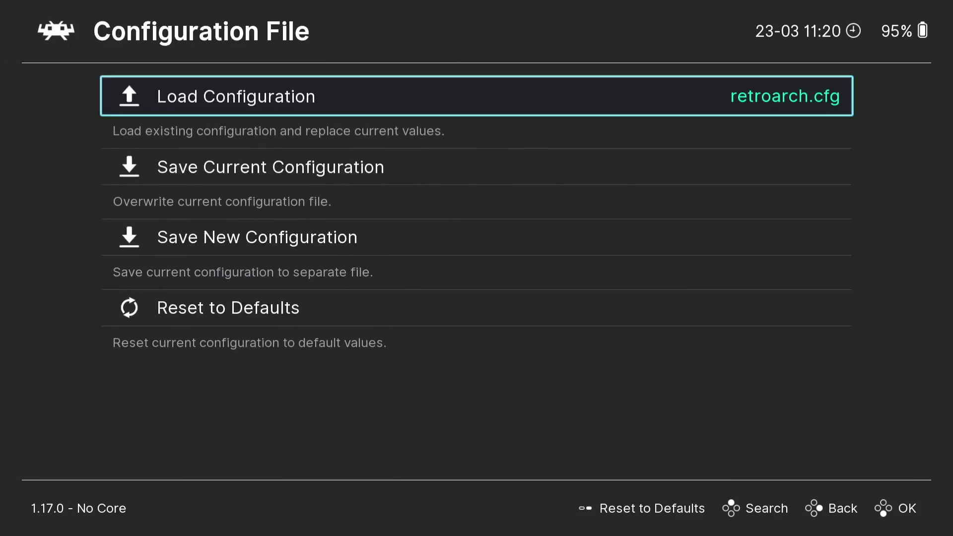
{"action": "key", "text": "Down"}
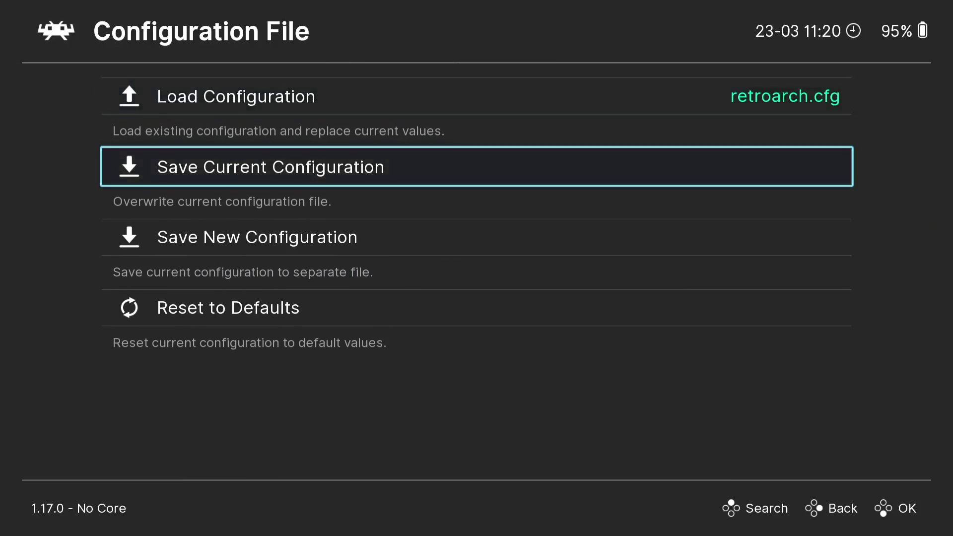
{"action": "key", "text": "Return"}
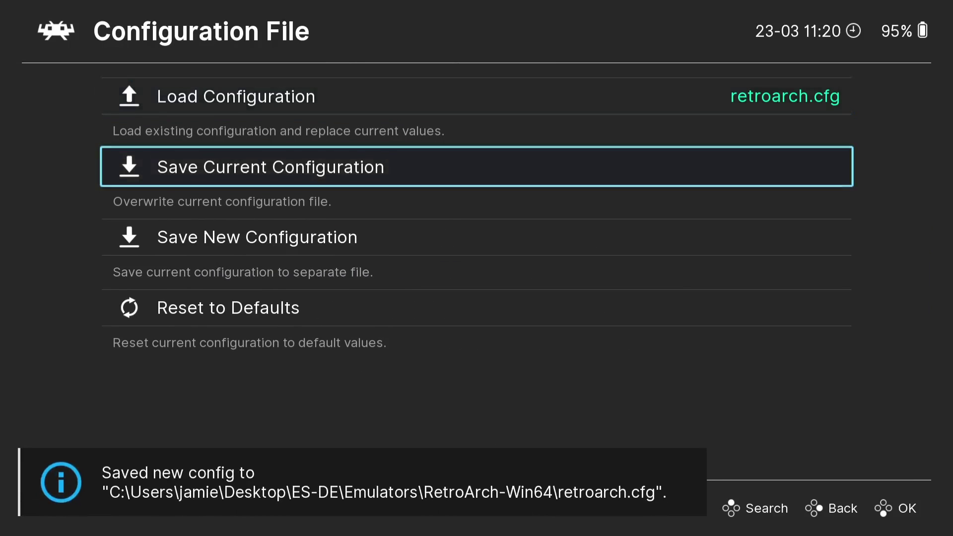
- Return to the Main Menu and quit RetroArch
{"action": "key", "text": "BackSpace"}
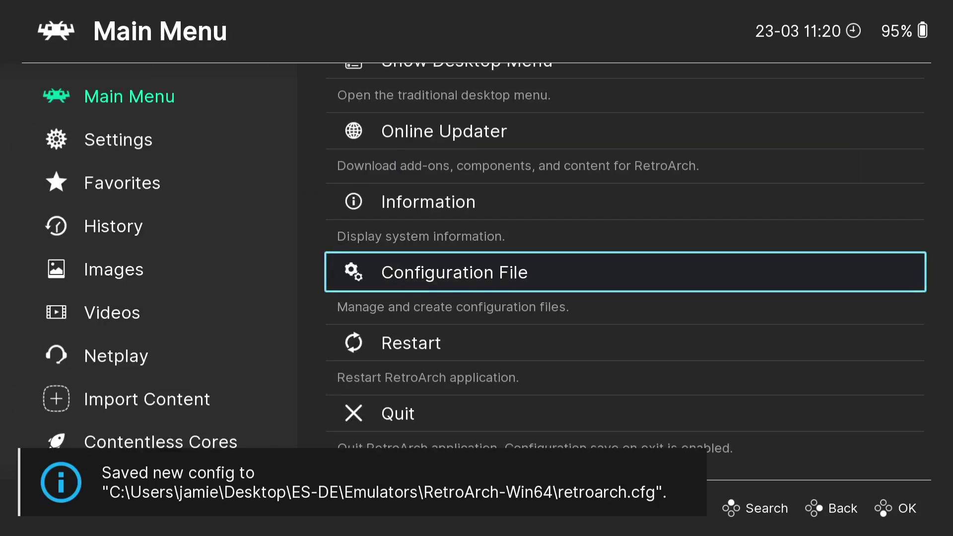
{"action": "key", "text": "Down"}
{"action": "key", "text": "Down"}
{"action": "key", "text": "Return"}
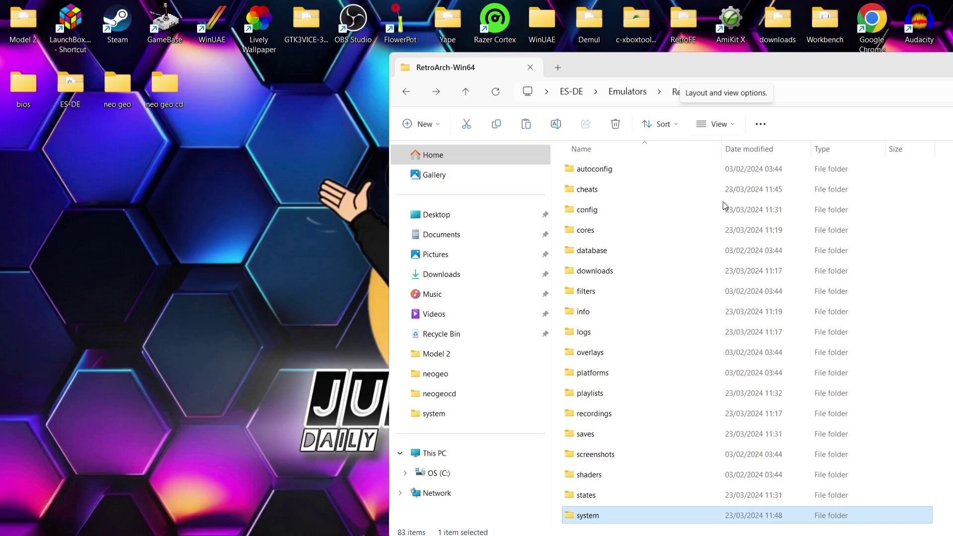
- Create a folder named neocd inside RetroArch's system folder, then open the desktop bios folder
{"action": "double_click", "coordinate": [615, 516]}
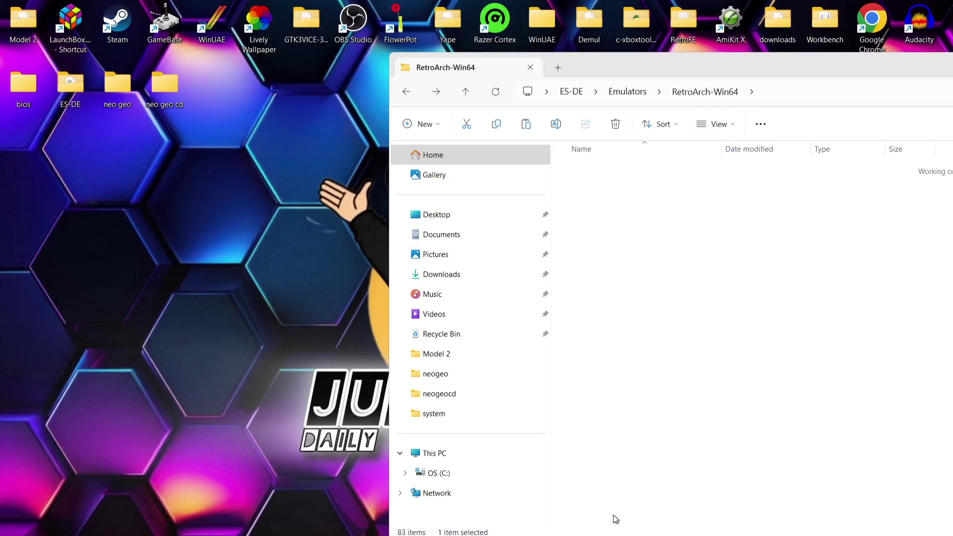
{"action": "right_click", "coordinate": [658, 316]}
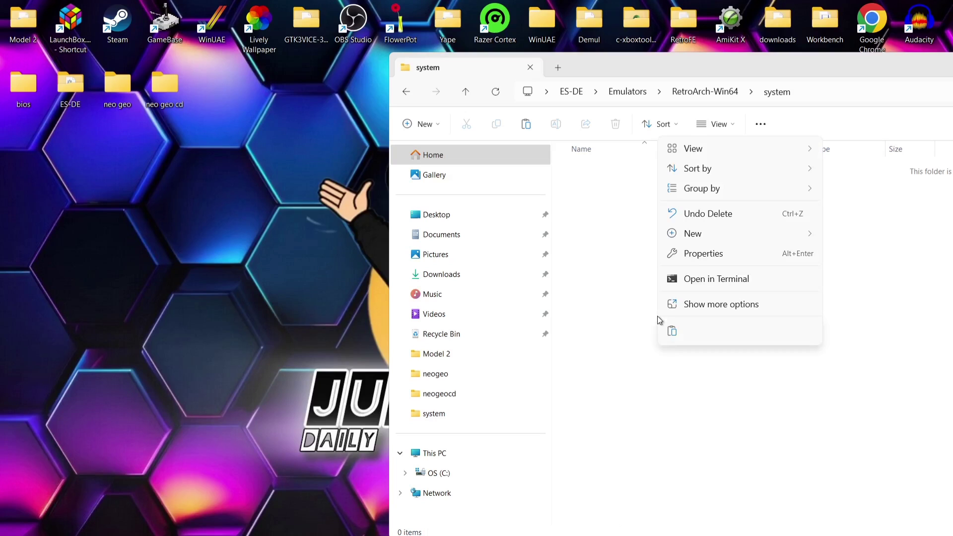
{"action": "mouse_move", "coordinate": [719, 234]}
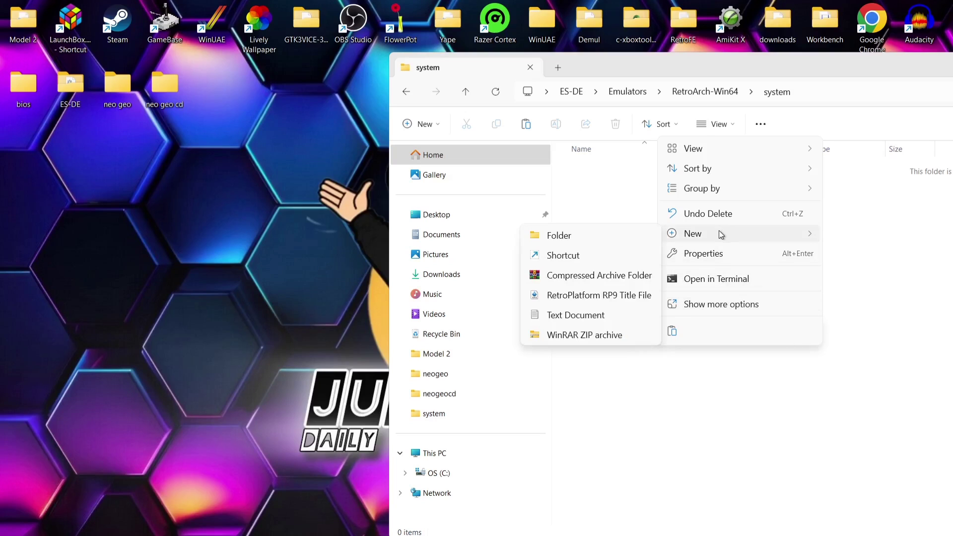
{"action": "left_click", "coordinate": [598, 240]}
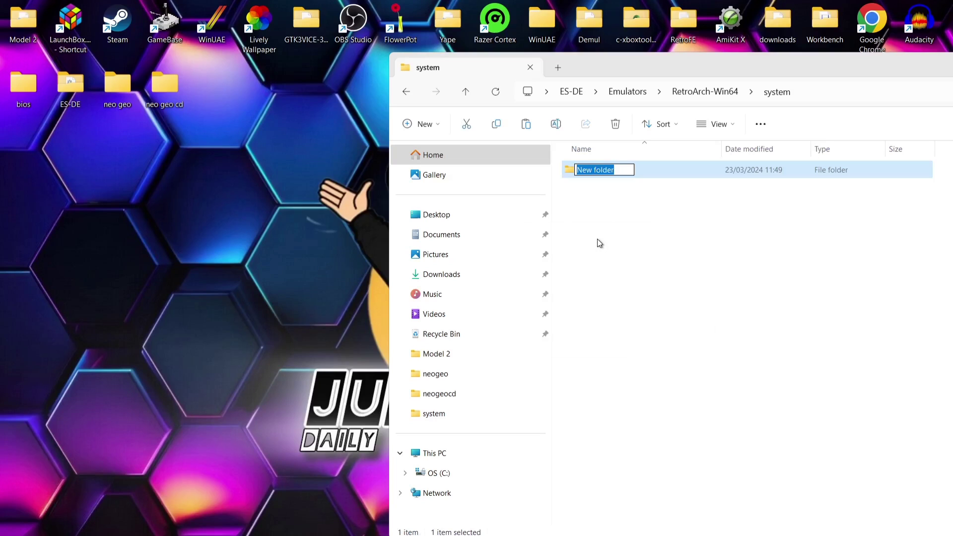
{"action": "type", "text": "neocd"}
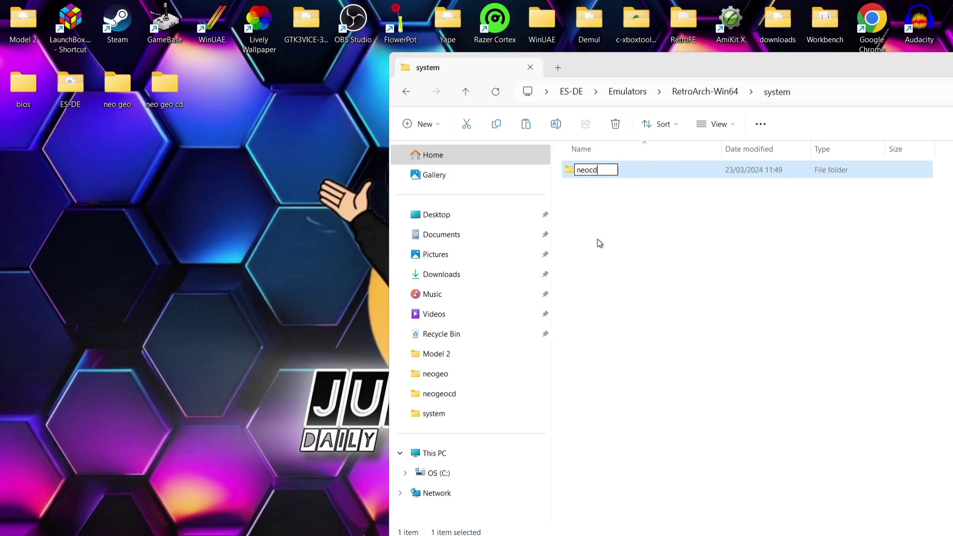
{"action": "key", "text": "Return"}
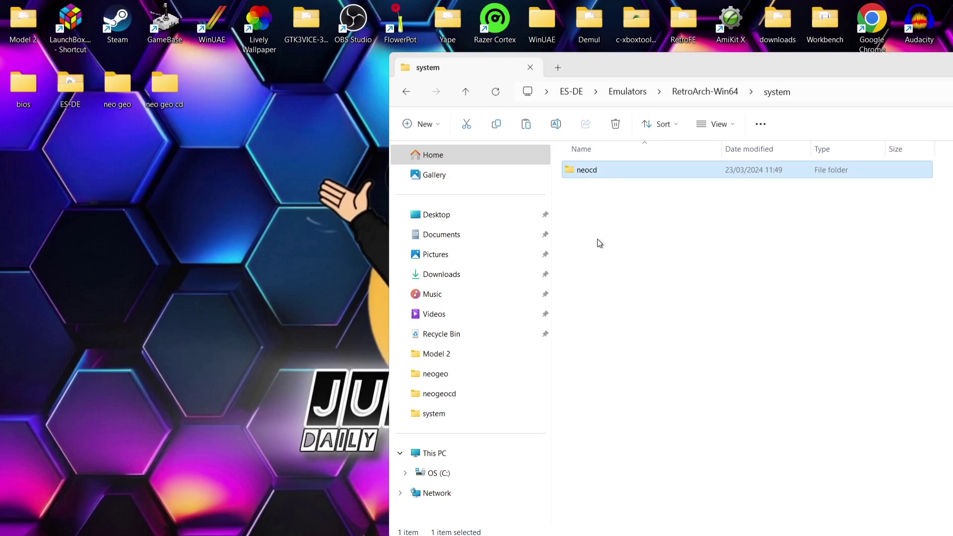
{"action": "left_click", "coordinate": [20, 96]}
{"action": "double_click", "coordinate": [20, 95]}
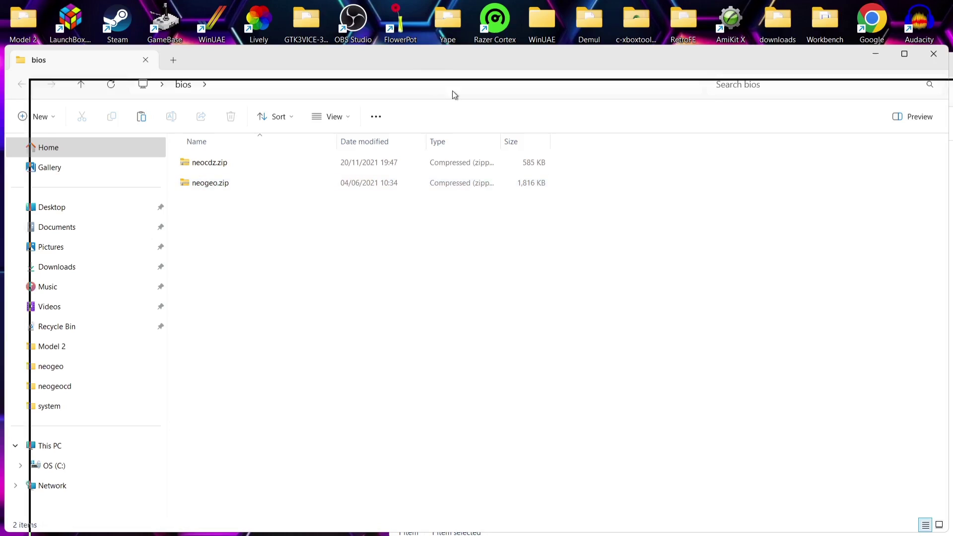
- Move neocdz.zip and neogeo.zip into the system folder and copy them
{"action": "left_click_drag", "start_coordinate": [427, 60], "coordinate": [521, 322]}
{"action": "left_click_drag", "start_coordinate": [370, 478], "coordinate": [673, 236]}
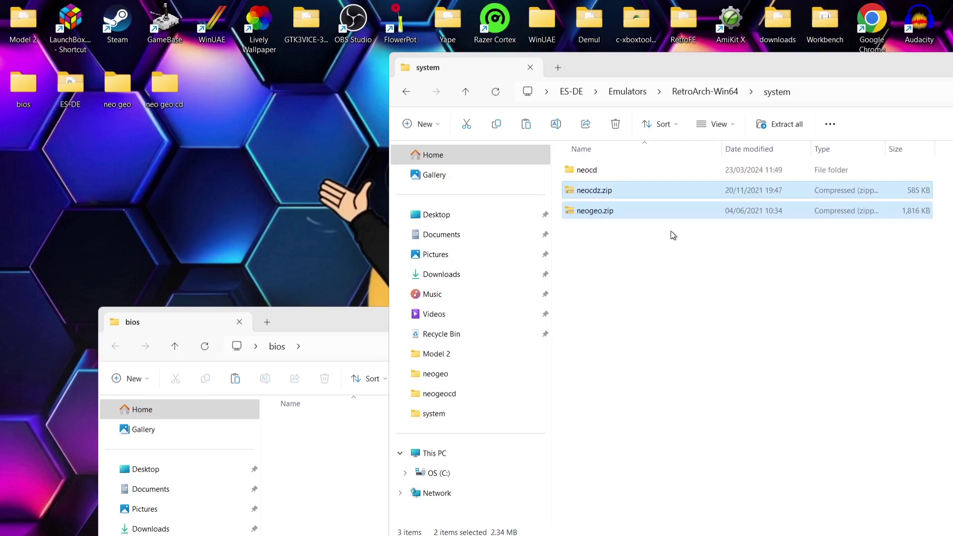
{"action": "right_click", "coordinate": [600, 199]}
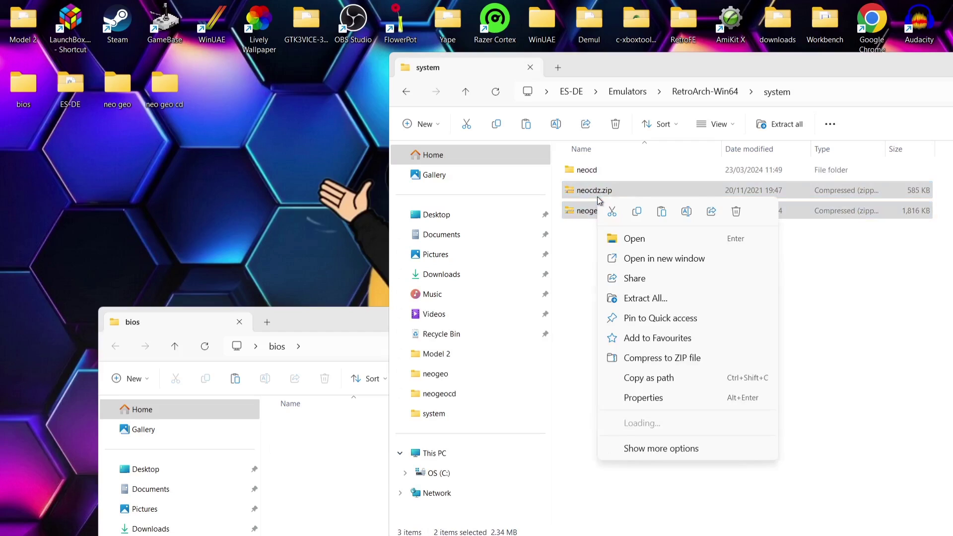
{"action": "left_click", "coordinate": [636, 213]}
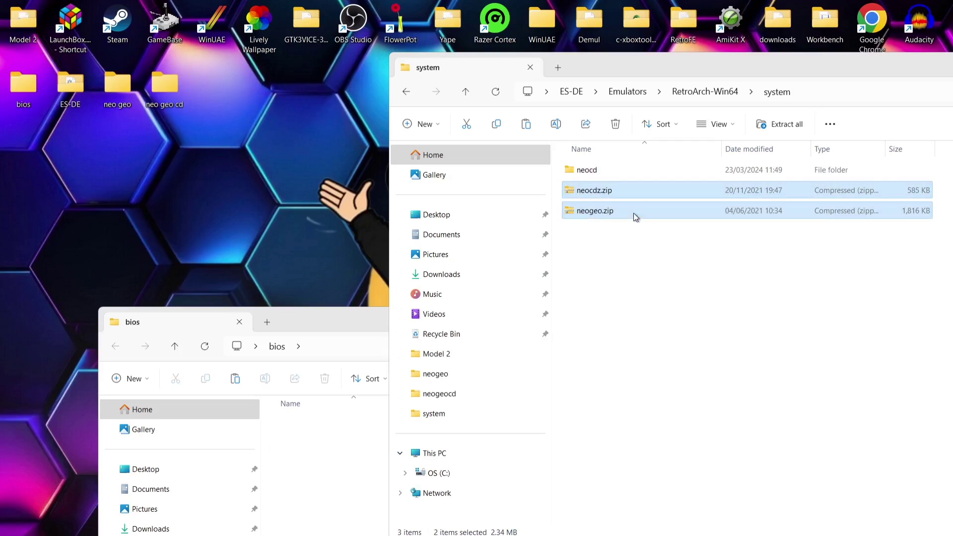
- Paste both BIOS zips into the neocd subfolder and go back to RetroArch-Win64
{"action": "double_click", "coordinate": [617, 174]}
{"action": "right_click", "coordinate": [640, 238]}
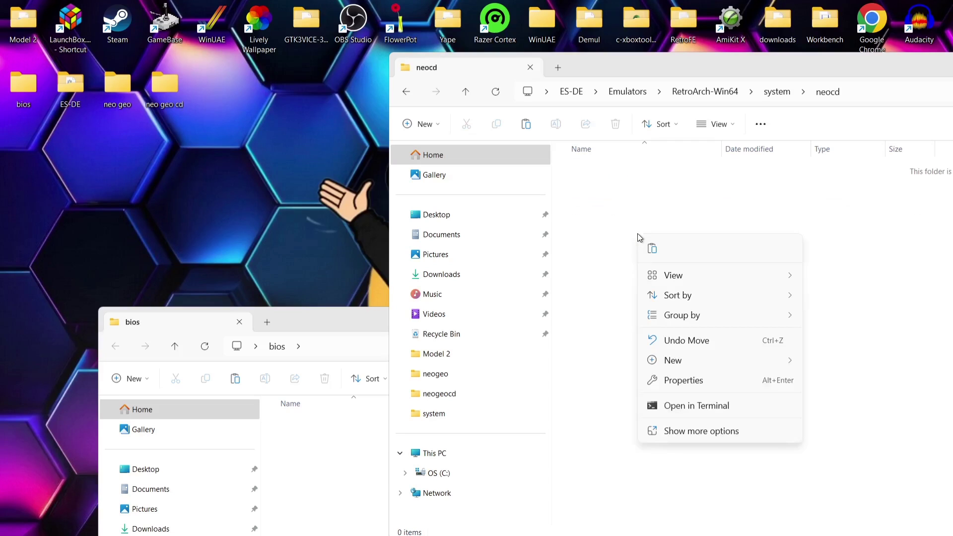
{"action": "left_click", "coordinate": [651, 249]}
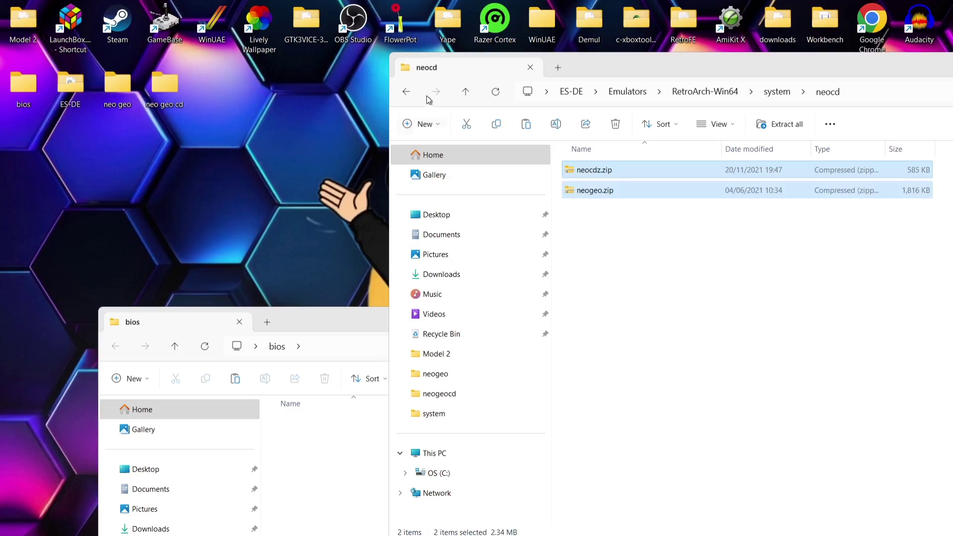
{"action": "left_click", "coordinate": [407, 92]}
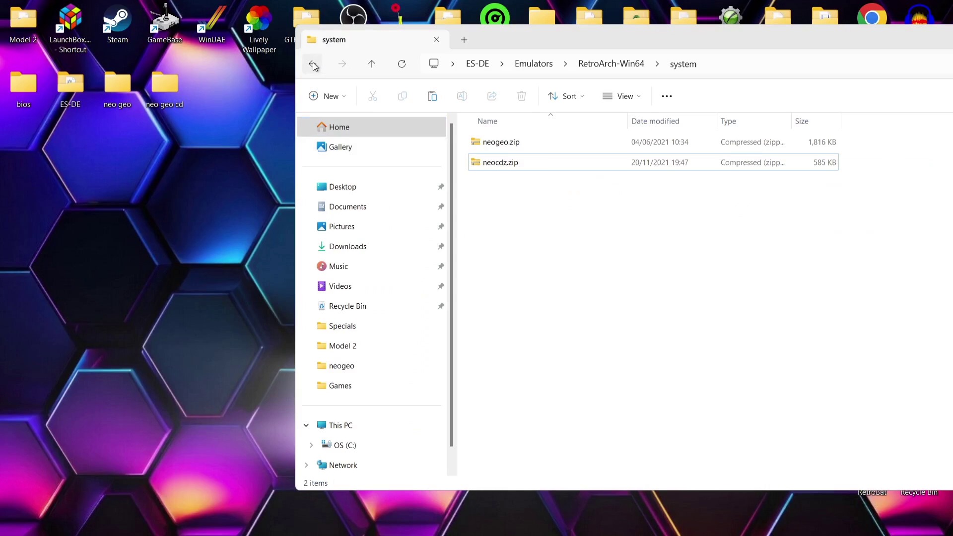
{"action": "left_click", "coordinate": [314, 66]}
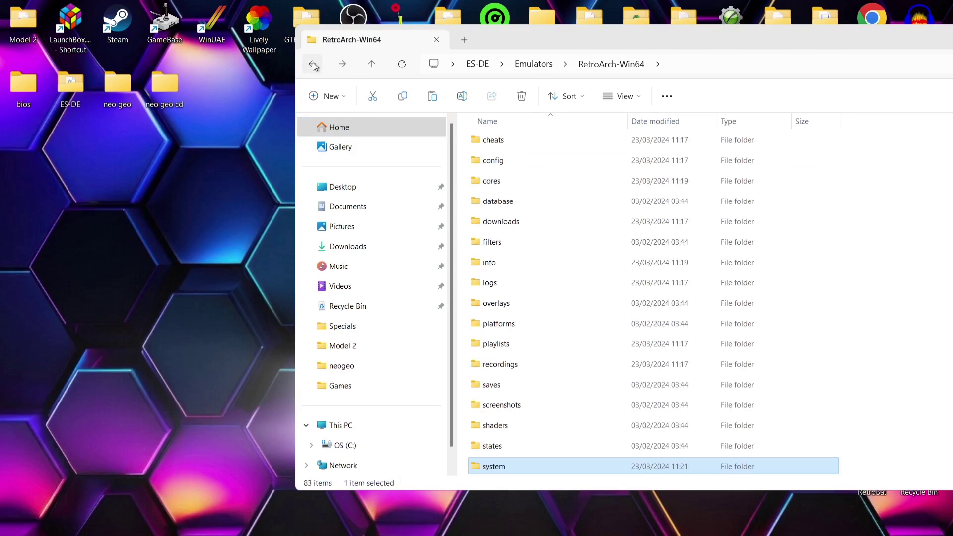
- Go back up to the ES-DE folder and open its ROMs folder
{"action": "left_click", "coordinate": [314, 67]}
{"action": "left_click", "coordinate": [314, 66]}
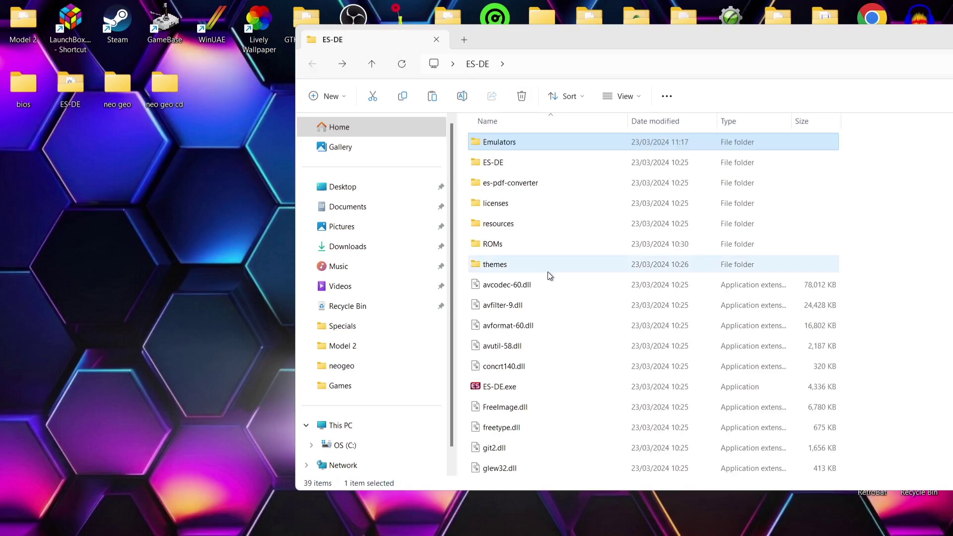
{"action": "double_click", "coordinate": [517, 249]}
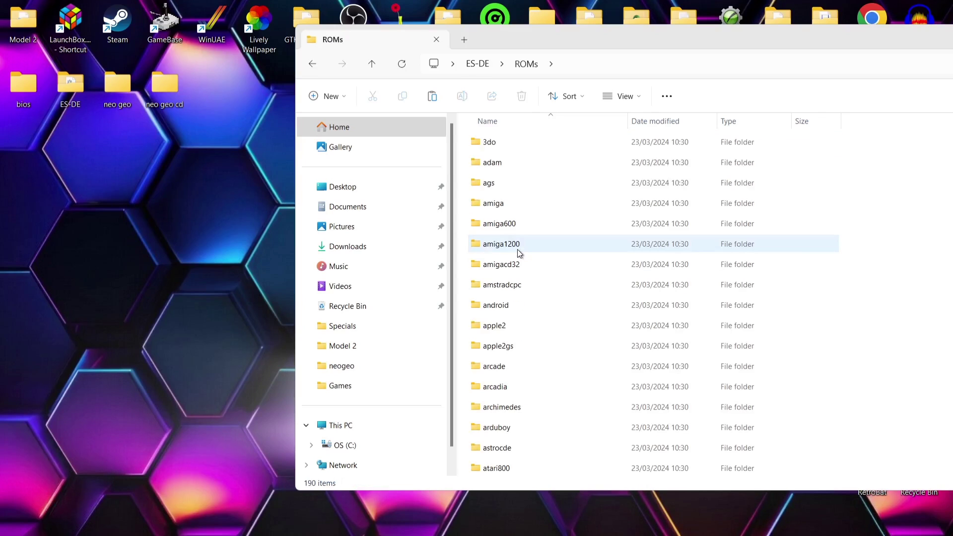
- Open the neogeo ROMs folder (only systeminfo.txt) and the desktop neo geo folder of game zips
{"action": "key", "text": "Down"}
{"action": "key", "text": "Down"}
{"action": "key", "text": "Down"}
{"action": "key", "text": "Down"}
{"action": "key", "text": "Down"}
{"action": "key", "text": "Down"}
{"action": "key", "text": "Down"}
{"action": "key", "text": "Down"}
{"action": "key", "text": "Down"}
{"action": "key", "text": "Down"}
{"action": "key", "text": "Down"}
{"action": "key", "text": "Down"}
{"action": "key", "text": "Down"}
{"action": "key", "text": "Down"}
{"action": "key", "text": "Down"}
{"action": "key", "text": "Down"}
{"action": "key", "text": "Down"}
{"action": "key", "text": "Down"}
{"action": "key", "text": "Down"}
{"action": "key", "text": "Down"}
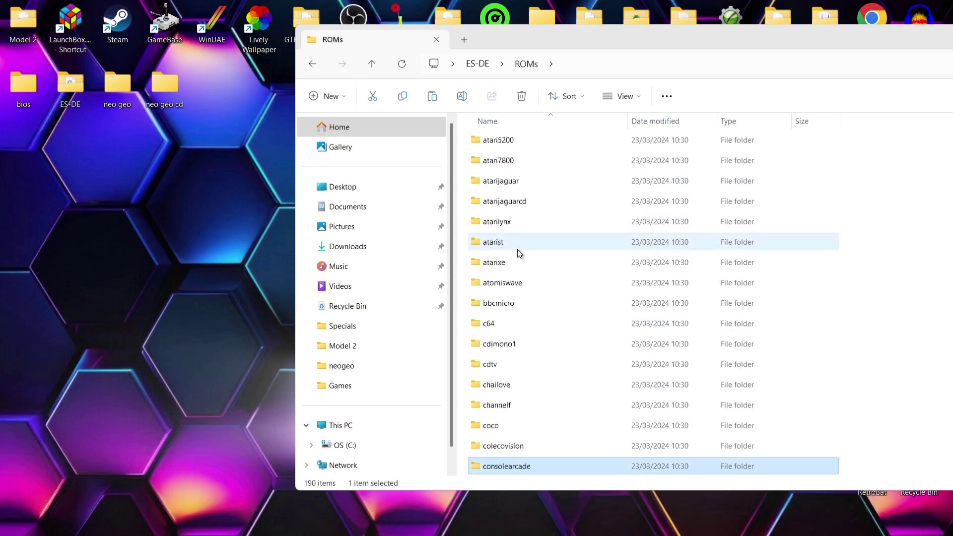
{"action": "key", "text": "Down"}
{"action": "key", "text": "Down"}
{"action": "key", "text": "Down"}
{"action": "key", "text": "Down"}
{"action": "key", "text": "Down"}
{"action": "key", "text": "Down"}
{"action": "key", "text": "Down"}
{"action": "key", "text": "Down"}
{"action": "key", "text": "Down"}
{"action": "key", "text": "Down"}
{"action": "key", "text": "Down"}
{"action": "key", "text": "Down"}
{"action": "key", "text": "Down"}
{"action": "key", "text": "Down"}
{"action": "key", "text": "Down"}
{"action": "key", "text": "Down"}
{"action": "key", "text": "Down"}
{"action": "key", "text": "Down"}
{"action": "key", "text": "Down"}
{"action": "key", "text": "Down"}
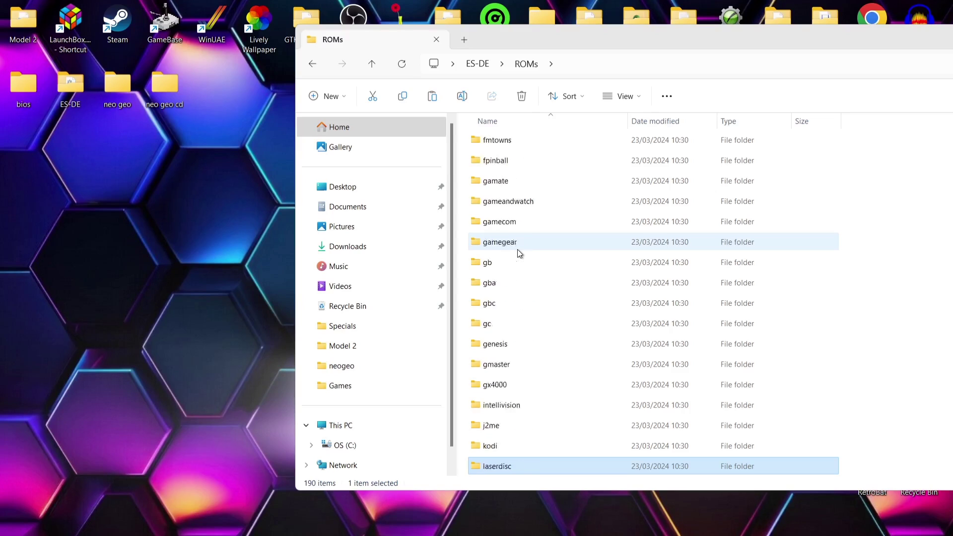
{"action": "key", "text": "Down"}
{"action": "key", "text": "Down"}
{"action": "key", "text": "Down"}
{"action": "key", "text": "Down"}
{"action": "key", "text": "Down"}
{"action": "key", "text": "Down"}
{"action": "key", "text": "Down"}
{"action": "key", "text": "Down"}
{"action": "key", "text": "Down"}
{"action": "key", "text": "Down"}
{"action": "key", "text": "Down"}
{"action": "key", "text": "Down"}
{"action": "key", "text": "Down"}
{"action": "key", "text": "Down"}
{"action": "key", "text": "Down"}
{"action": "key", "text": "Down"}
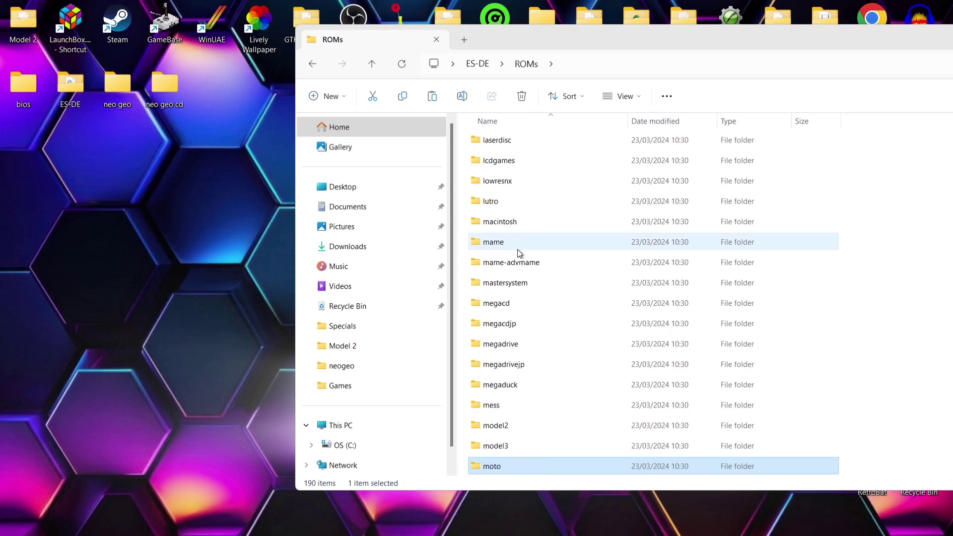
{"action": "key", "text": "Down"}
{"action": "key", "text": "Down"}
{"action": "key", "text": "Down"}
{"action": "key", "text": "Down"}
{"action": "key", "text": "Down"}
{"action": "key", "text": "Down"}
{"action": "key", "text": "Down"}
{"action": "key", "text": "Down"}
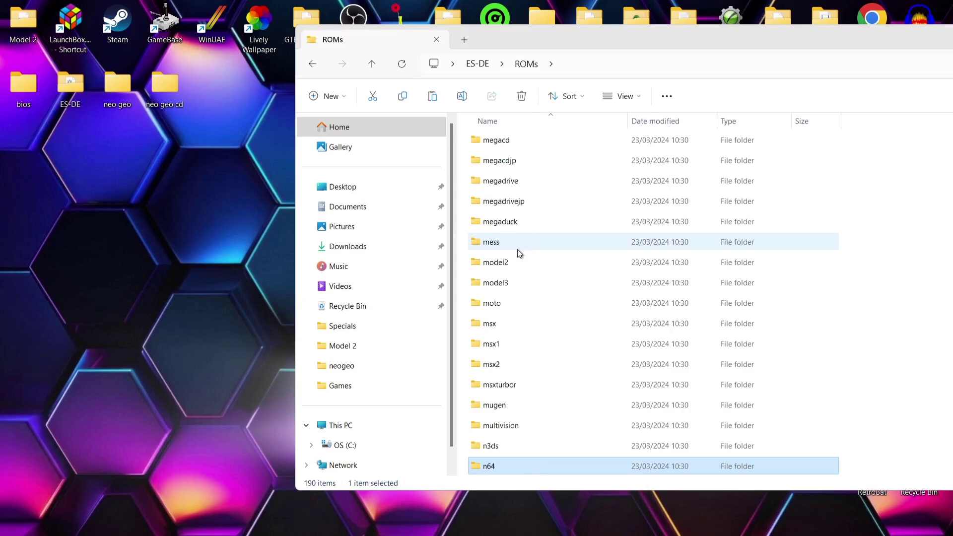
{"action": "key", "text": "Down"}
{"action": "key", "text": "Down"}
{"action": "key", "text": "Down"}
{"action": "key", "text": "Down"}
{"action": "key", "text": "Down"}
{"action": "key", "text": "Down"}
{"action": "key", "text": "Down"}
{"action": "key", "text": "Down"}
{"action": "key", "text": "Down"}
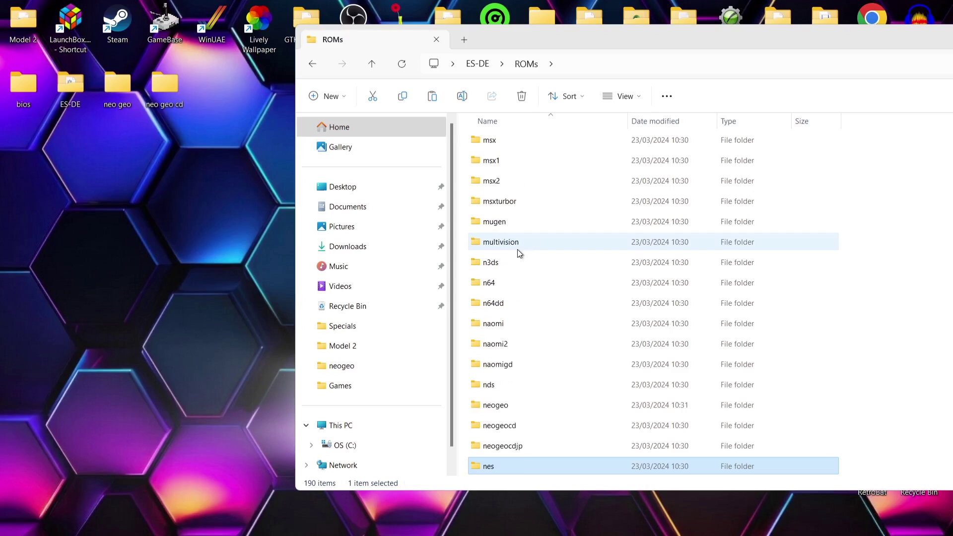
{"action": "double_click", "coordinate": [508, 411]}
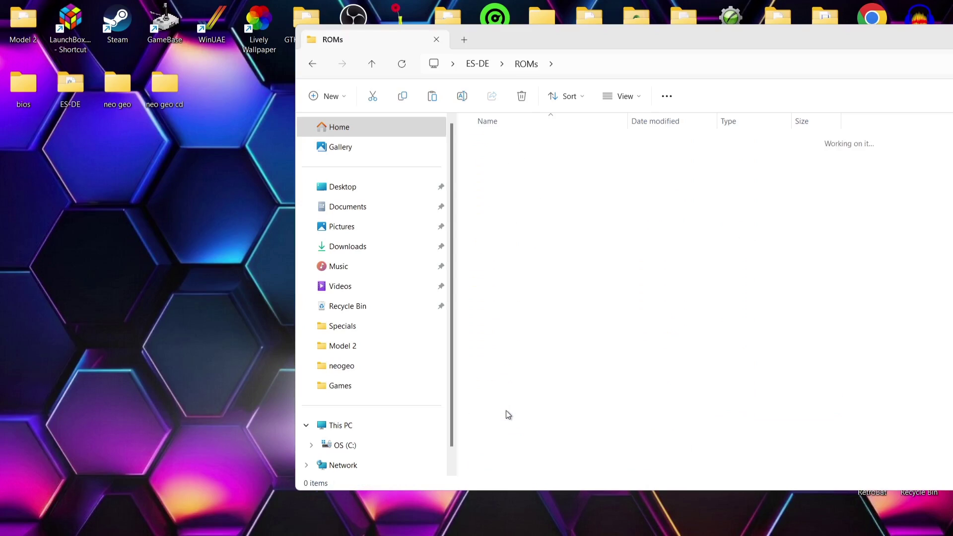
{"action": "double_click", "coordinate": [121, 91]}
- Drag all four game zips from the desktop neo geo window into ES-DE's ROMs\neogeo folder
{"action": "left_click_drag", "start_coordinate": [343, 76], "coordinate": [477, 343]}
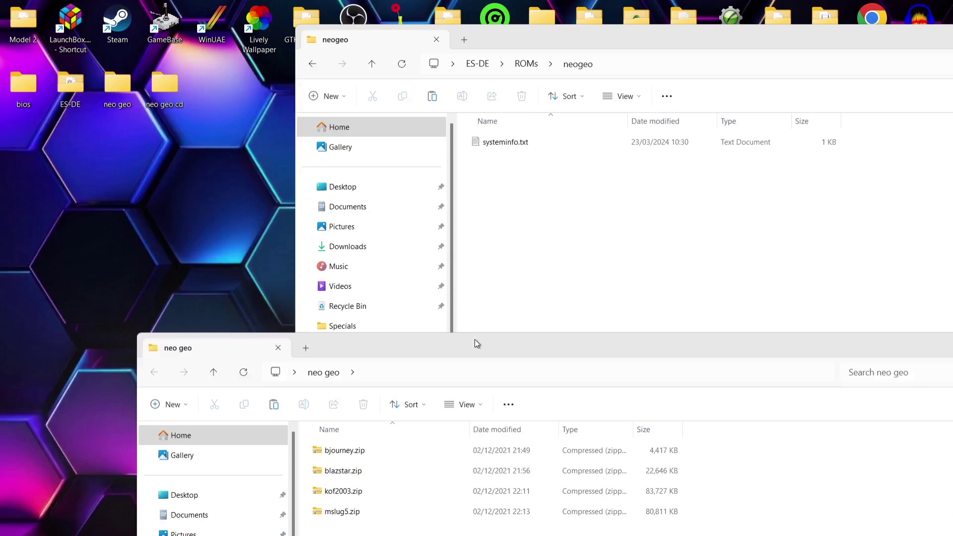
{"action": "left_click_drag", "start_coordinate": [350, 530], "coordinate": [343, 455]}
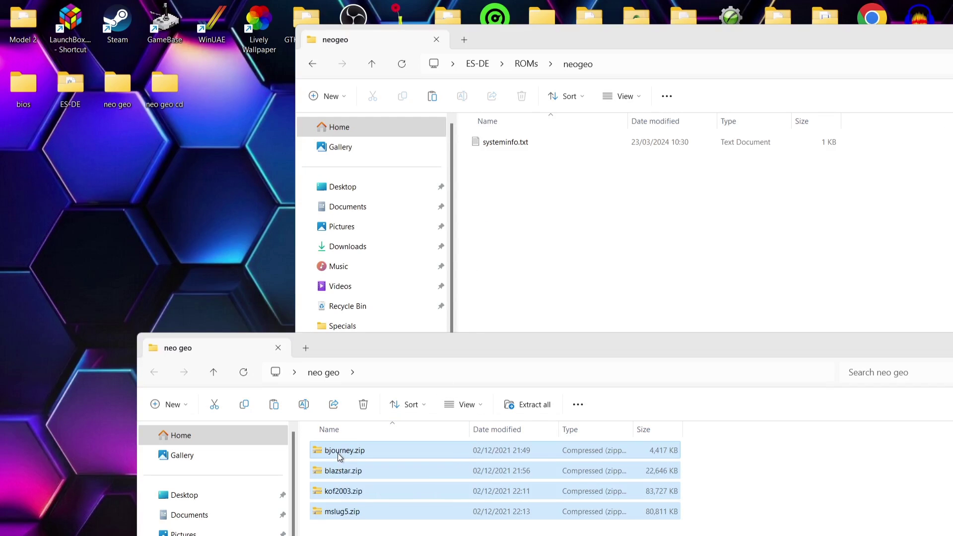
{"action": "left_click_drag", "start_coordinate": [565, 217], "coordinate": [590, 207]}
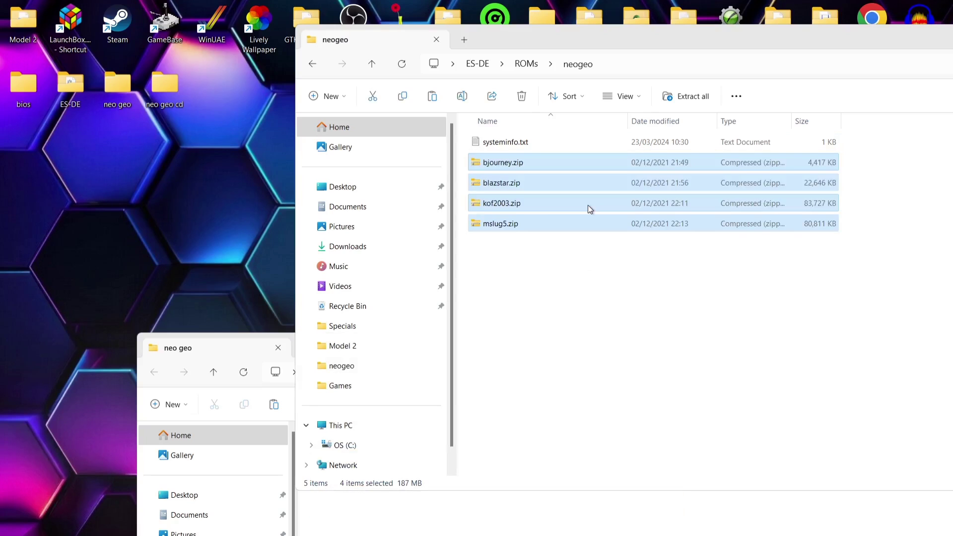
{"action": "left_click", "coordinate": [234, 351]}
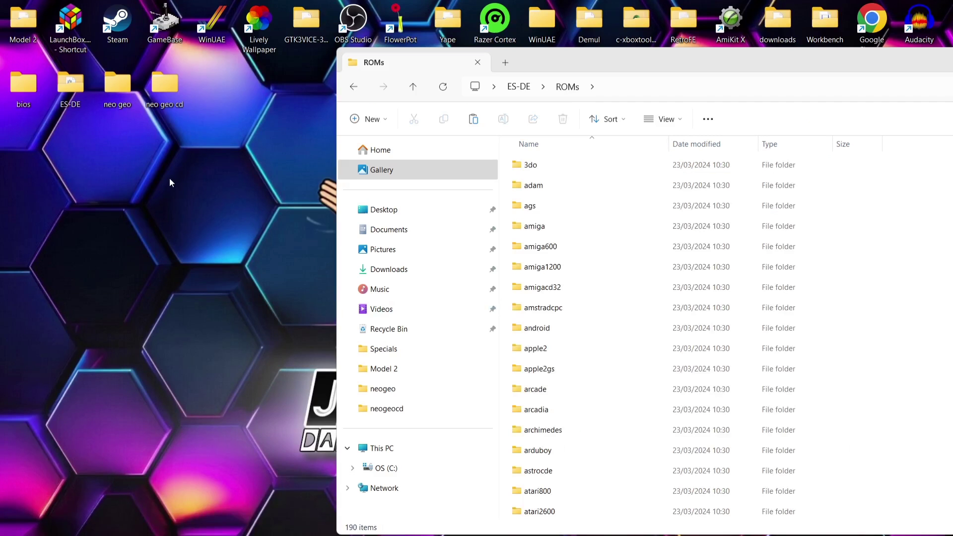
- In the desktop neo geo cd folder, extract Ghost Pilots (Japan).zip here with WinRAR
{"action": "double_click", "coordinate": [172, 93]}
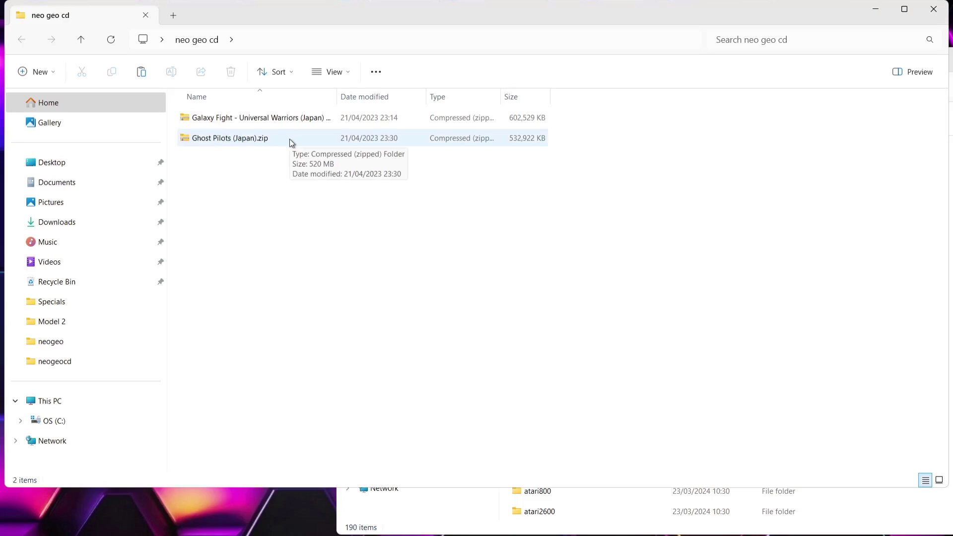
{"action": "right_click", "coordinate": [226, 143]}
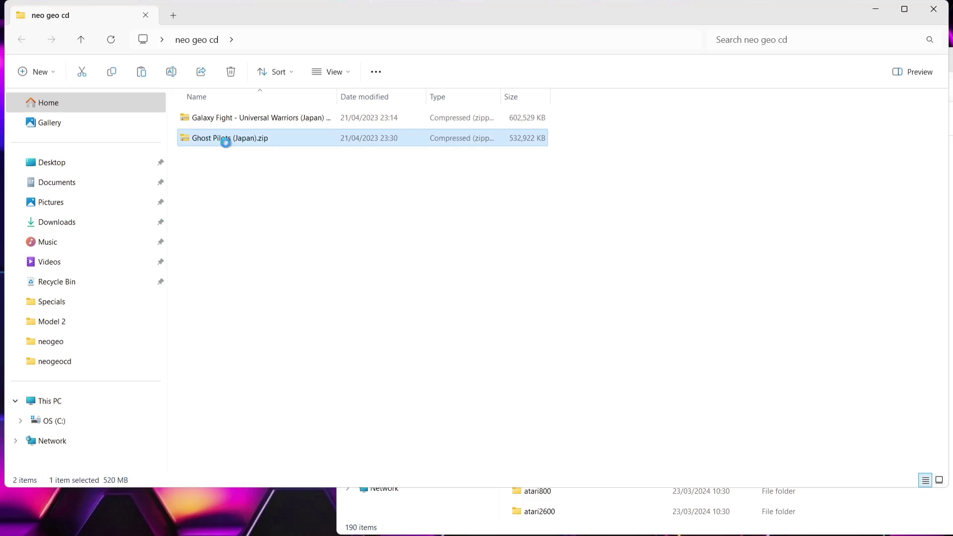
{"action": "mouse_move", "coordinate": [309, 412]}
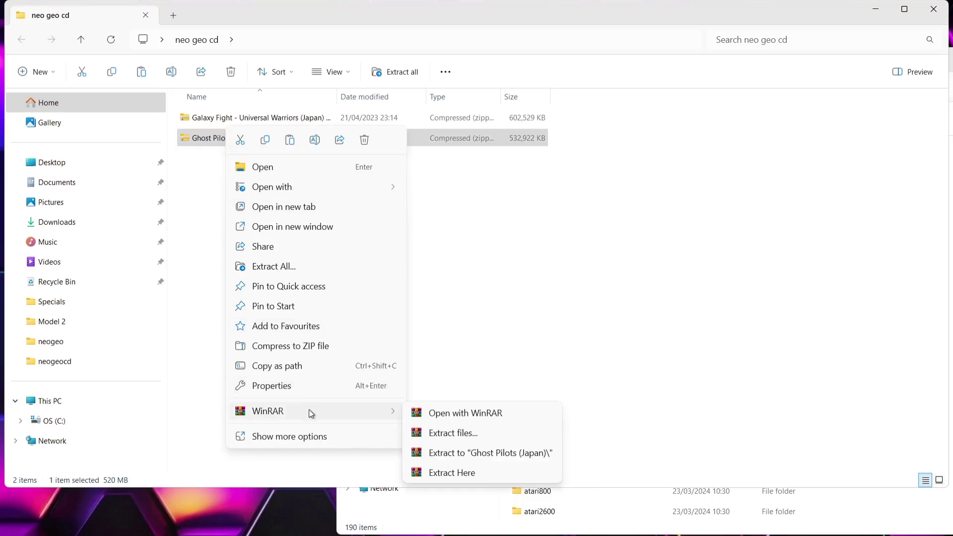
{"action": "left_click", "coordinate": [455, 473]}
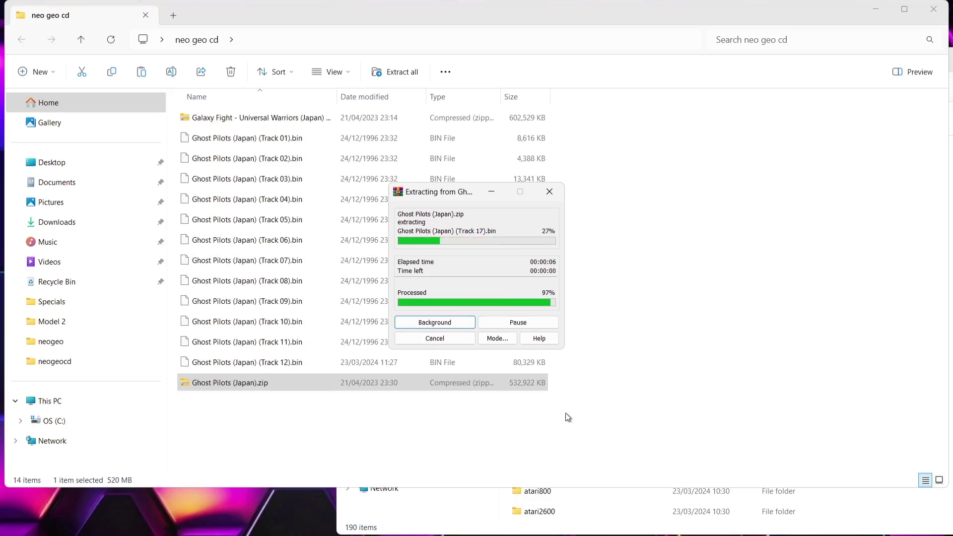
- Delete Ghost Pilots (Japan).zip, leaving its .cue file and 20 .bin tracks
{"action": "right_click", "coordinate": [229, 465]}
{"action": "key", "text": "Escape"}
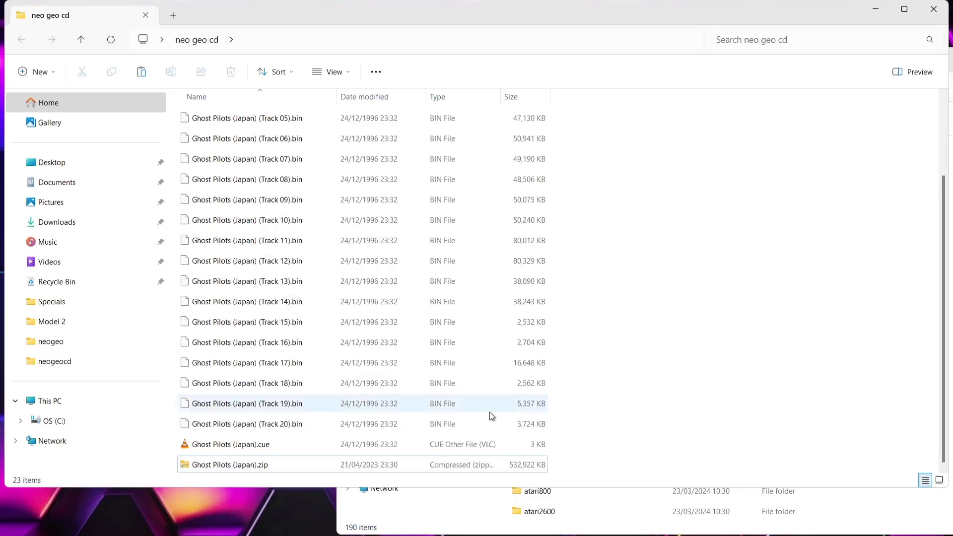
{"action": "left_click", "coordinate": [226, 464]}
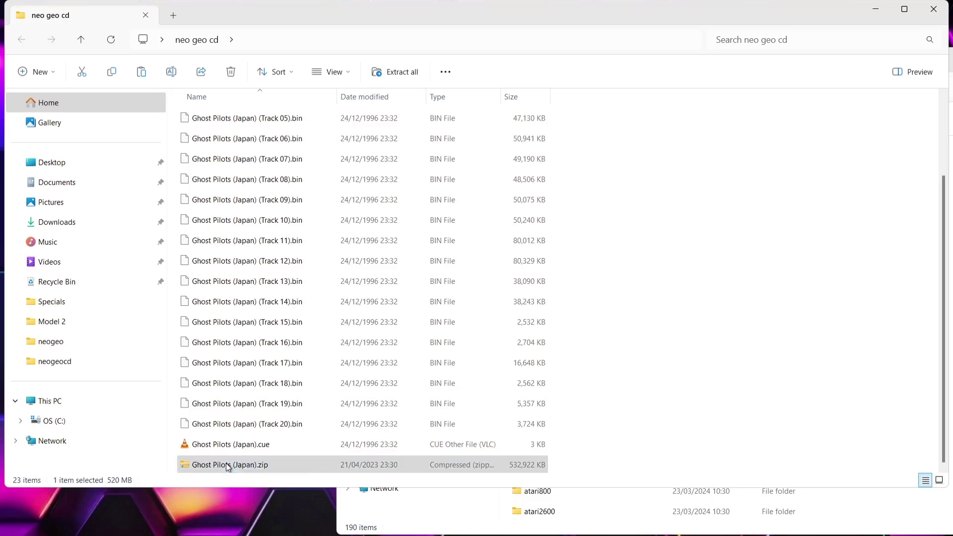
{"action": "right_click", "coordinate": [226, 463]}
{"action": "left_click", "coordinate": [365, 478]}
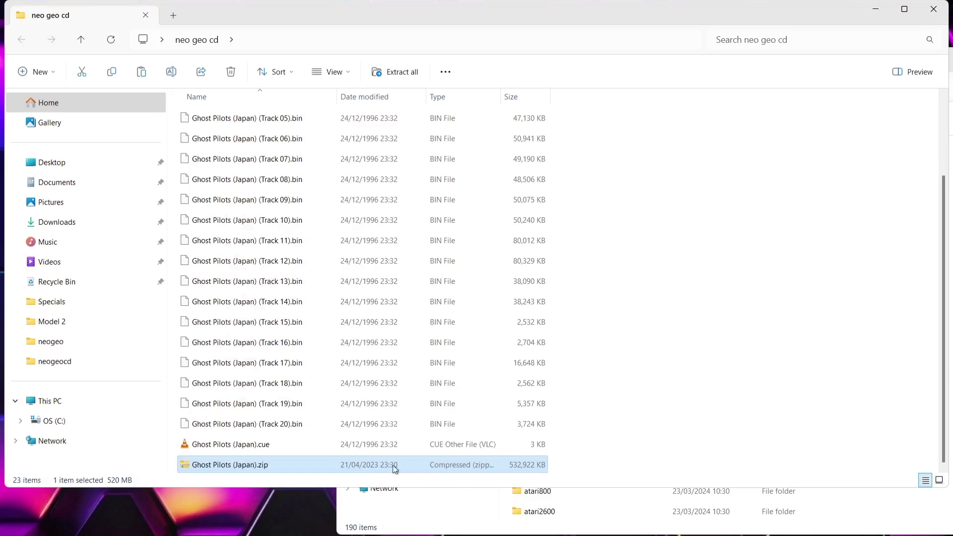
{"action": "right_click", "coordinate": [946, 355]}
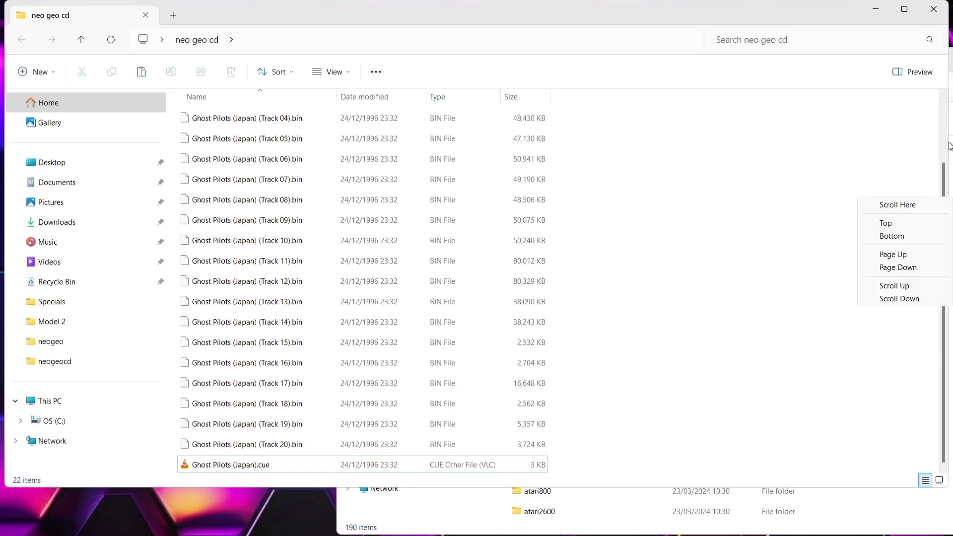
{"action": "left_click", "coordinate": [887, 221]}
{"action": "left_click", "coordinate": [258, 116]}
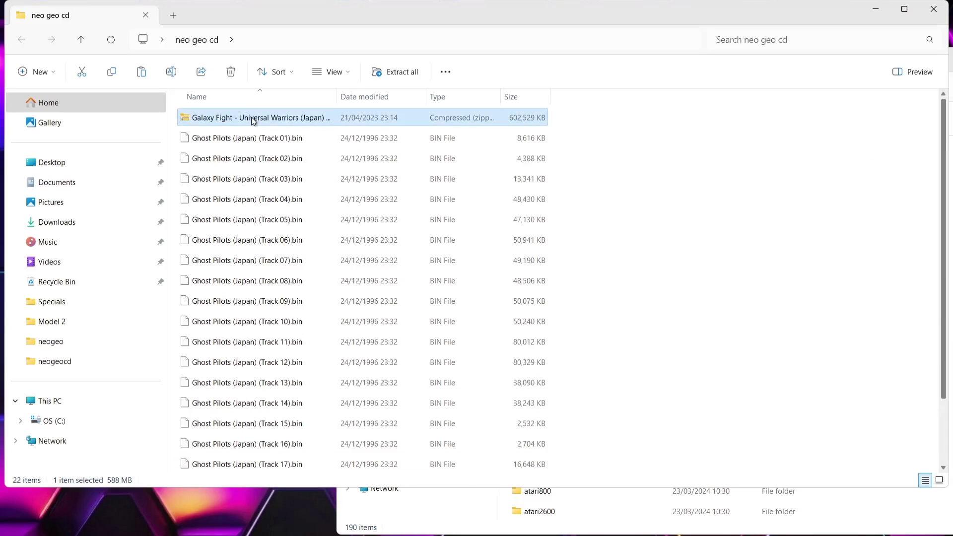
- Extract the Galaxy Fight zip into the neo geo cd folder with WinRAR Extract Here
{"action": "right_click", "coordinate": [252, 119]}
{"action": "mouse_move", "coordinate": [362, 404]}
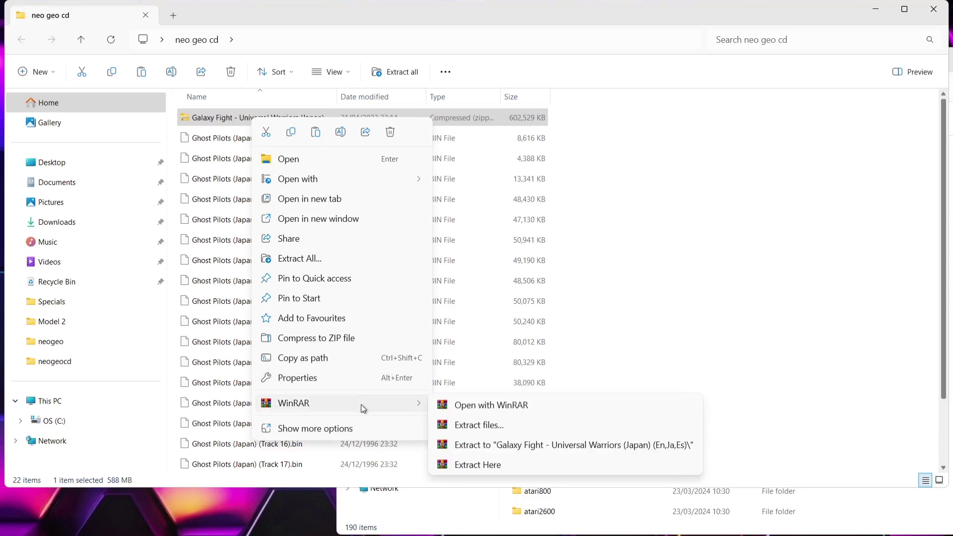
{"action": "left_click", "coordinate": [482, 466]}
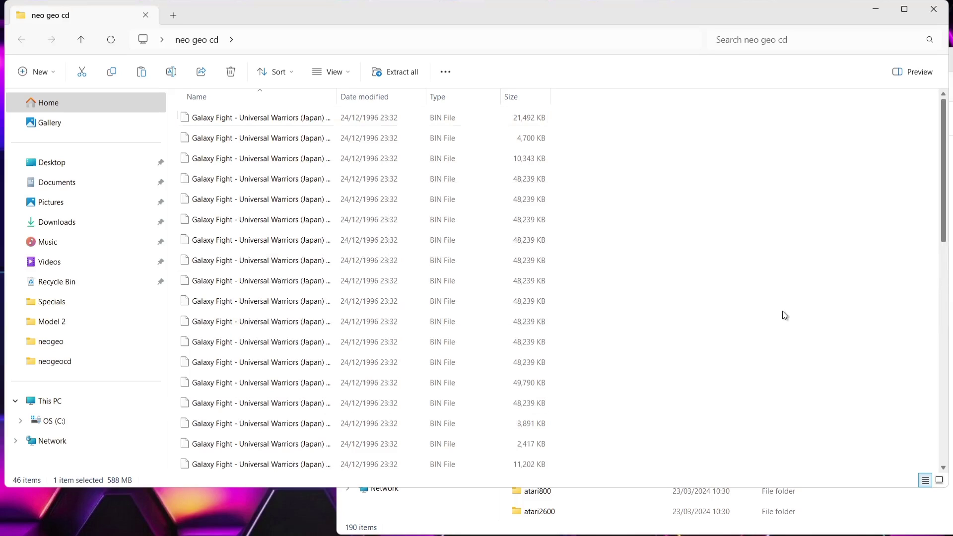
- Delete the Galaxy Fight zip and close the neo geo cd window
{"action": "scroll", "coordinate": [273, 304], "scroll_direction": "down", "scroll_amount": 5}
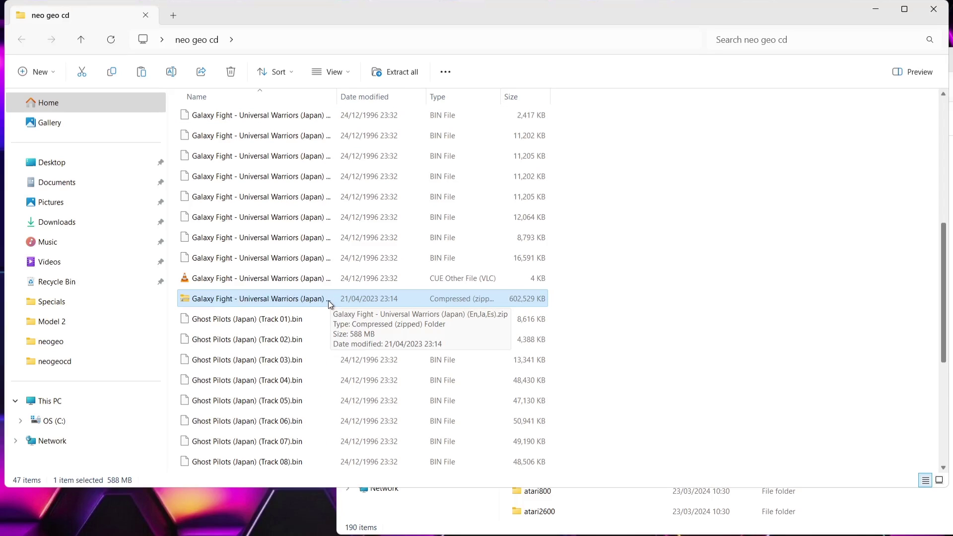
{"action": "left_click", "coordinate": [231, 71]}
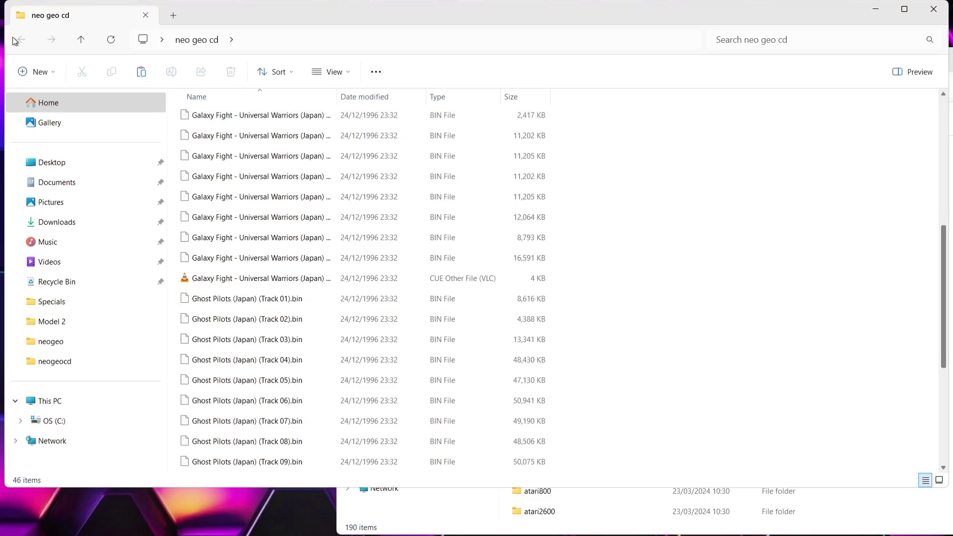
{"action": "left_click", "coordinate": [929, 19]}
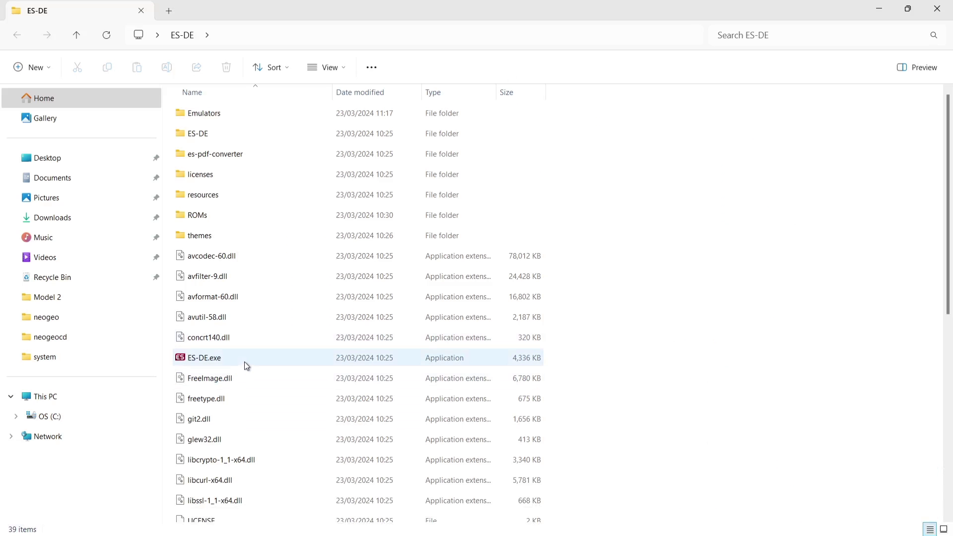
- Launch ES-DE.exe and enter the NEO GEO CD system listing Galaxy Fight and Ghost Pilots
{"action": "double_click", "coordinate": [286, 363]}
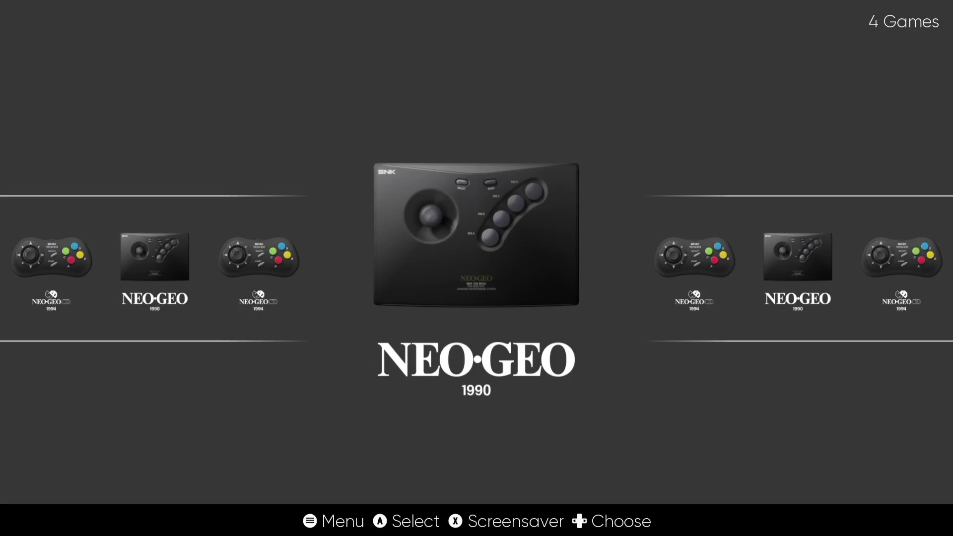
{"action": "key", "text": "Right"}
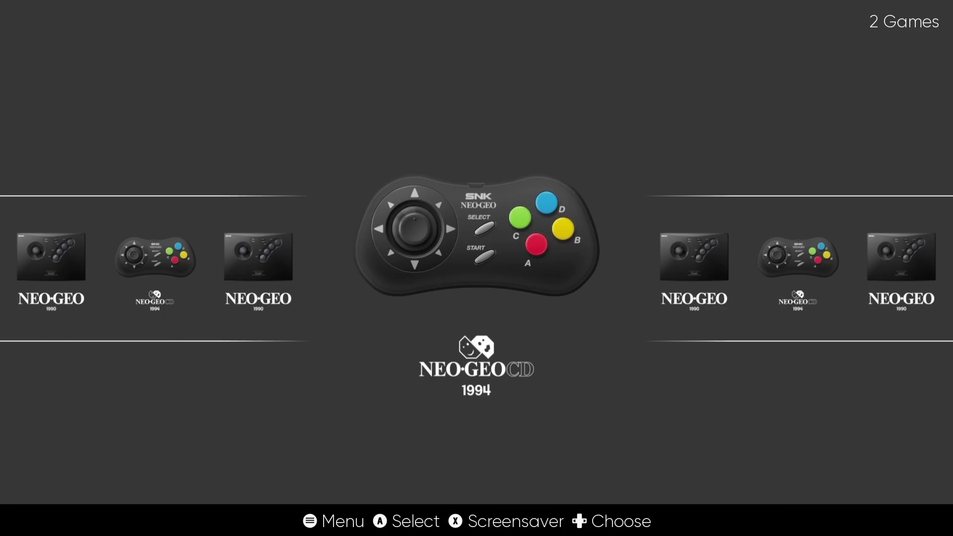
{"action": "key", "text": "Return"}
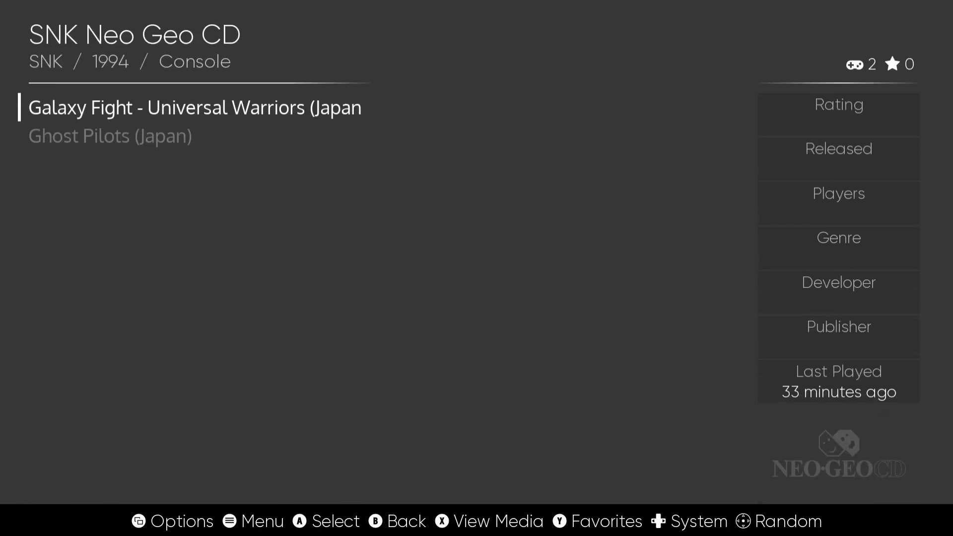
- Inspect the Alternative Emulators choices for neogeo and neogeocdjp, then back out to the game list
{"action": "key", "text": "Escape"}
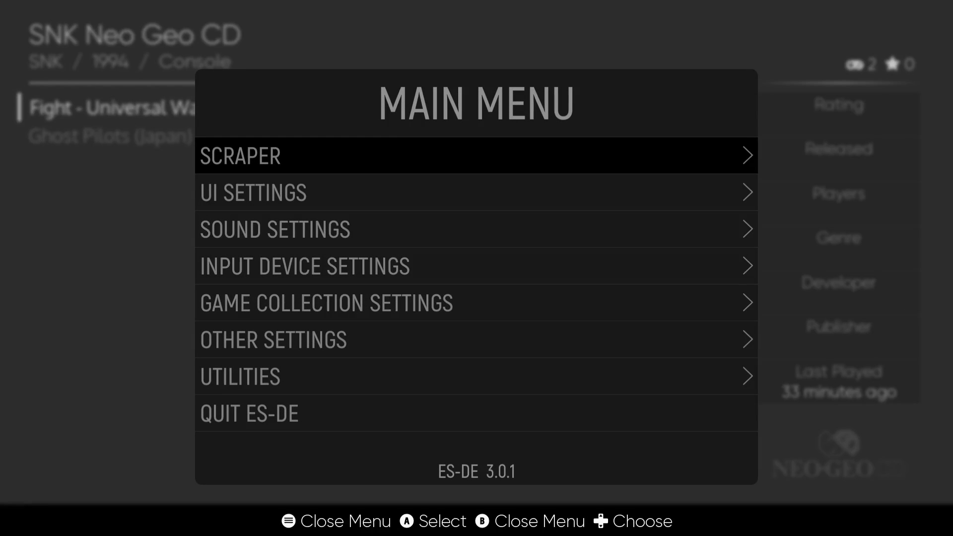
{"action": "key", "text": "Down"}
{"action": "key", "text": "Down"}
{"action": "key", "text": "Down"}
{"action": "key", "text": "Down"}
{"action": "key", "text": "Down"}
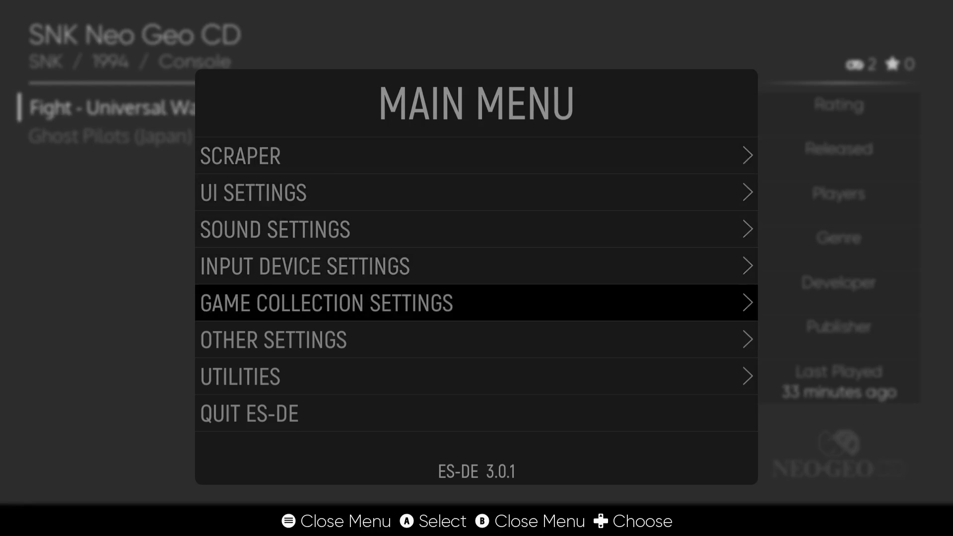
{"action": "key", "text": "Return"}
{"action": "key", "text": "Return"}
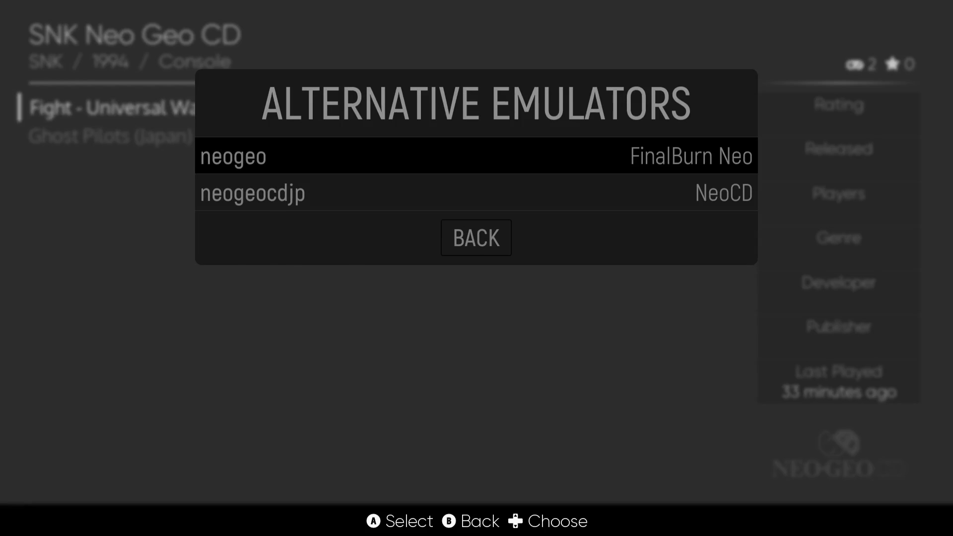
{"action": "key", "text": "Return"}
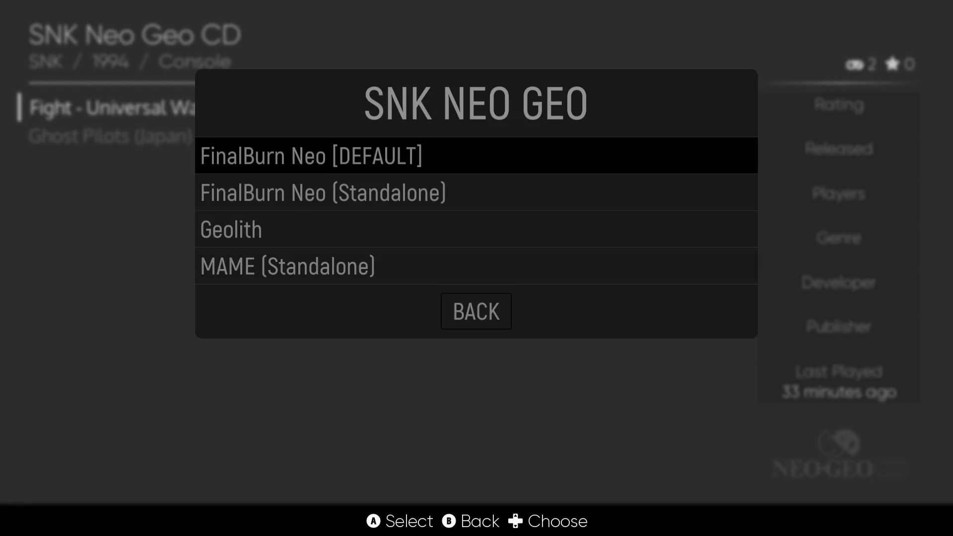
{"action": "key", "text": "BackSpace"}
{"action": "key", "text": "Down"}
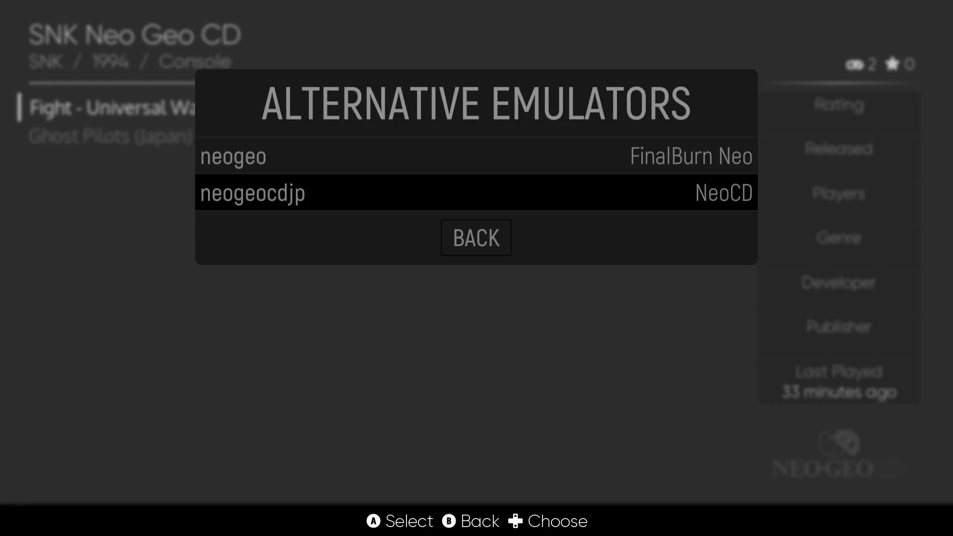
{"action": "key", "text": "Return"}
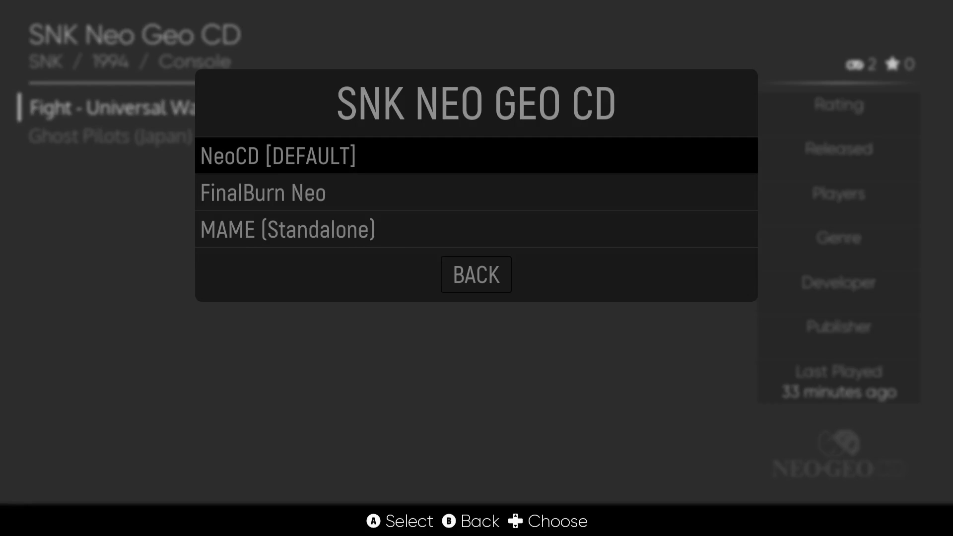
{"action": "key", "text": "BackSpace"}
{"action": "key", "text": "BackSpace"}
{"action": "key", "text": "BackSpace"}
{"action": "key", "text": "BackSpace"}
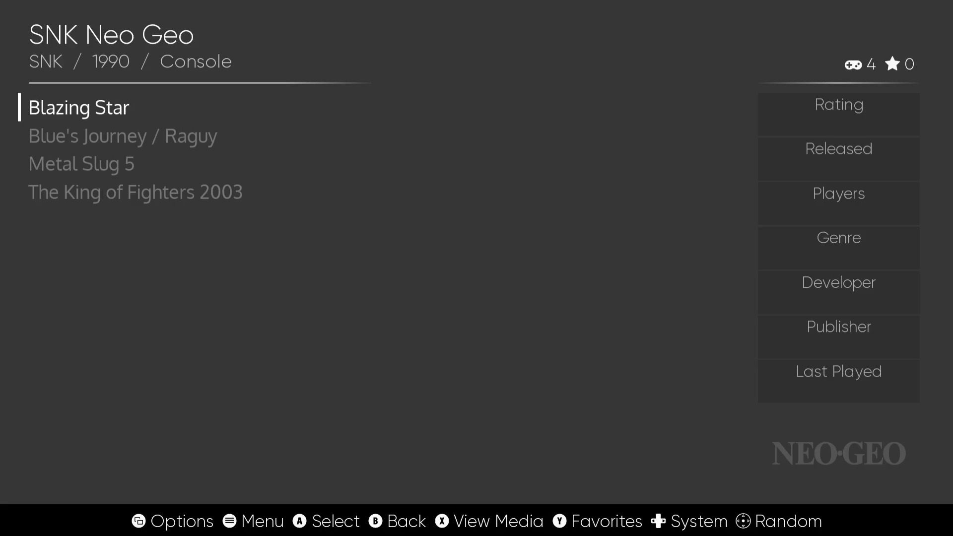
- In the Scraper menu, keep Scrape These Games set to All Games
{"action": "key", "text": "Escape"}
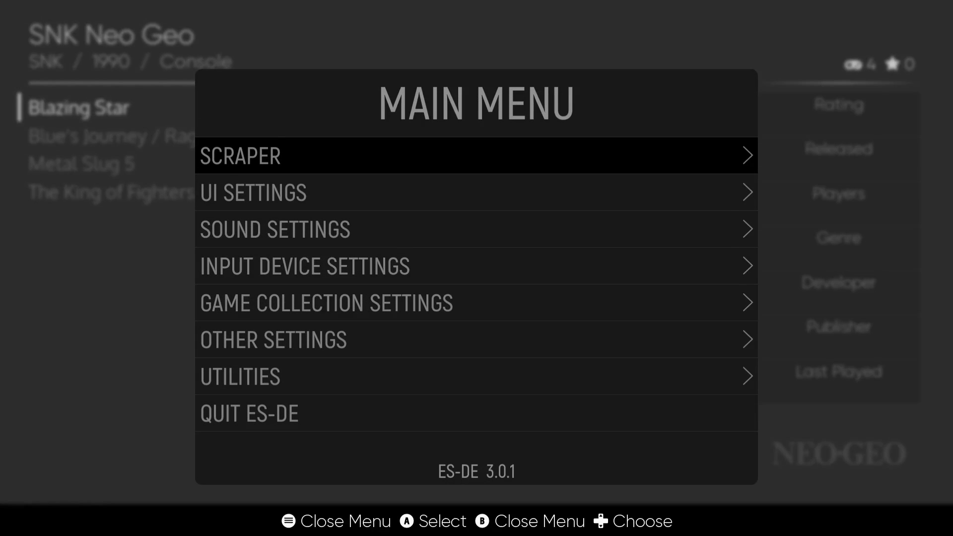
{"action": "key", "text": "Return"}
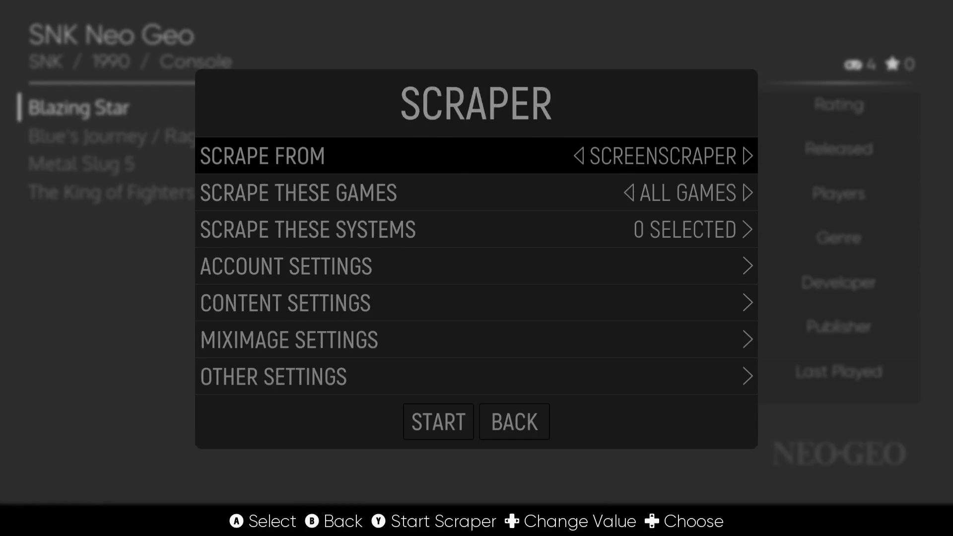
{"action": "key", "text": "Down"}
{"action": "key", "text": "Return"}
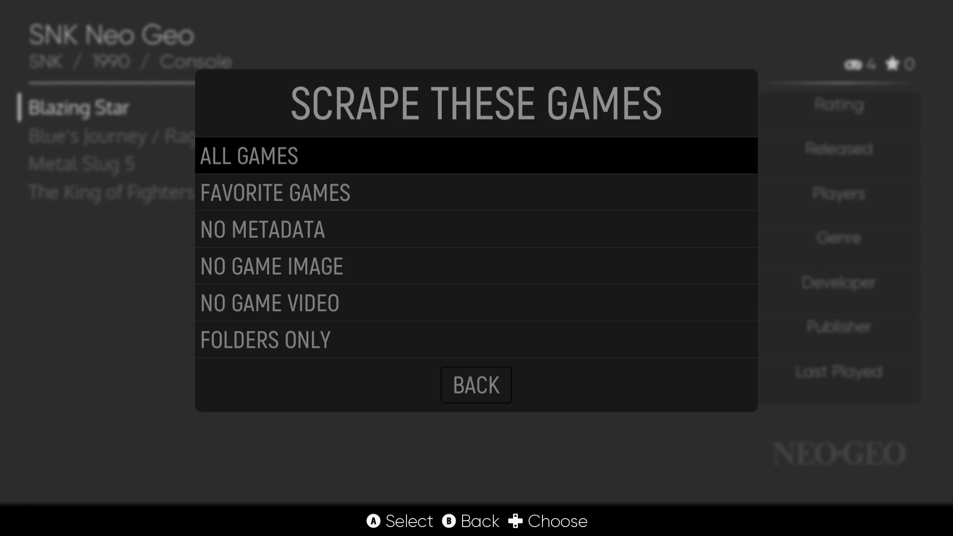
{"action": "key", "text": "Return"}
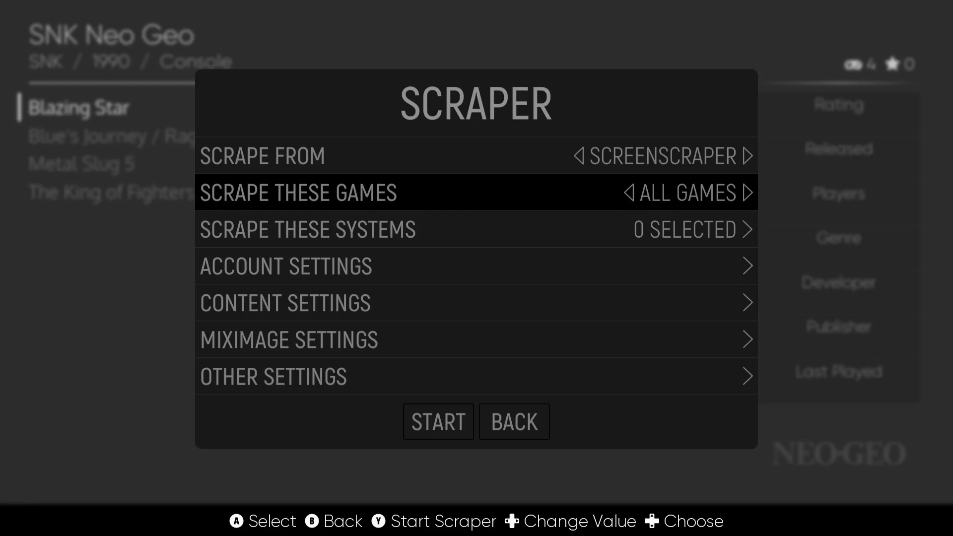
- Tick SNK NEO GEO and SNK NEO GEO CD under Scrape These Systems
{"action": "key", "text": "Down"}
{"action": "key", "text": "Return"}
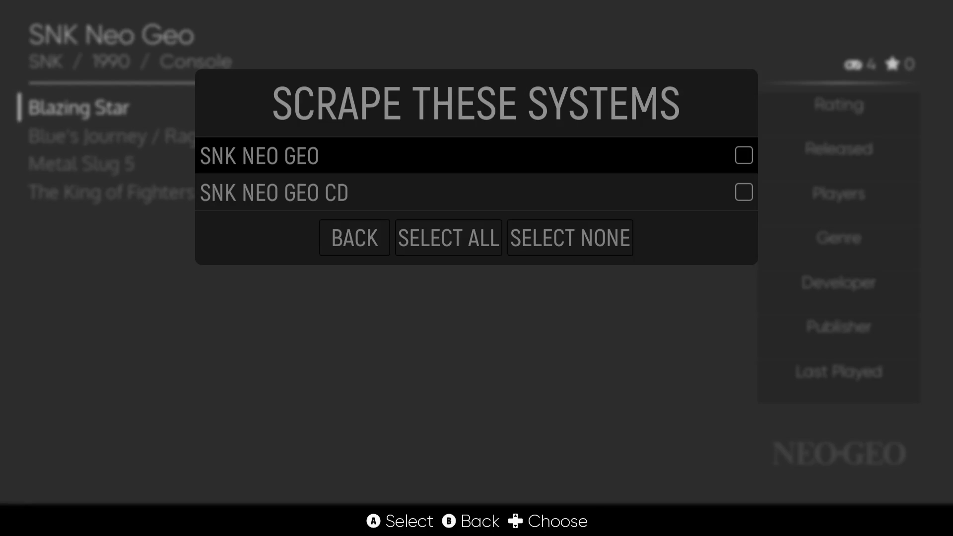
{"action": "key", "text": "Return"}
{"action": "key", "text": "Down"}
{"action": "key", "text": "Return"}
{"action": "key", "text": "Down"}
{"action": "key", "text": "Return"}
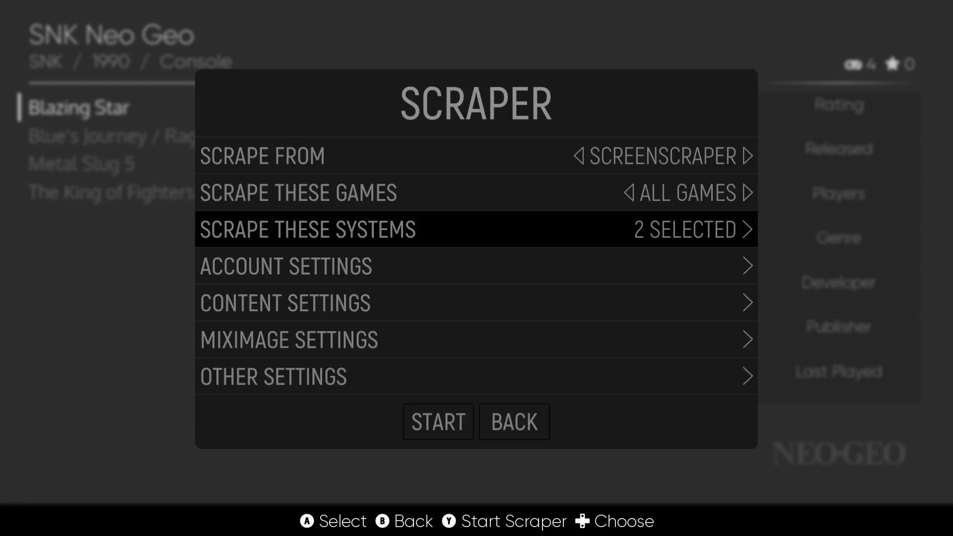
{"action": "key", "text": "Down"}
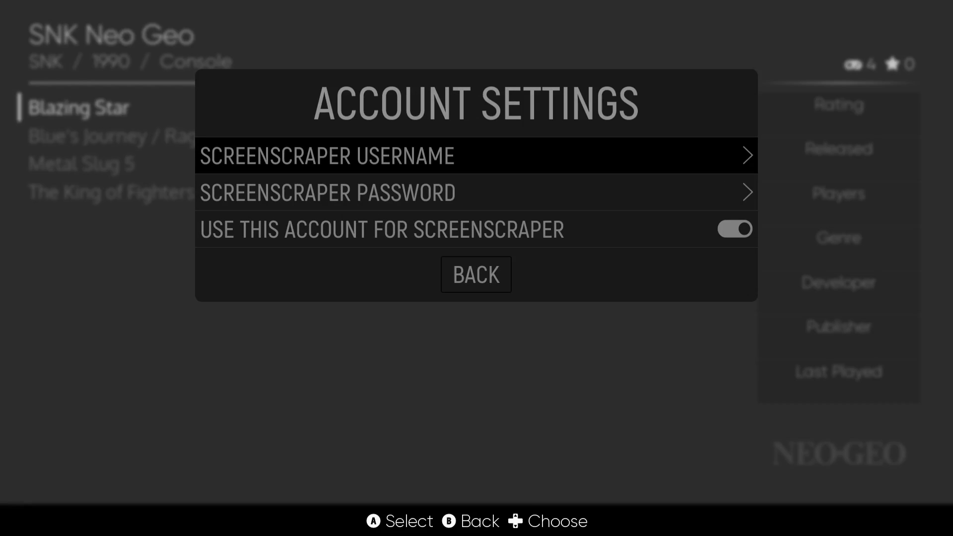
- Enter the ScreenScraper account username and password in Account Settings
{"action": "key", "text": "Return"}
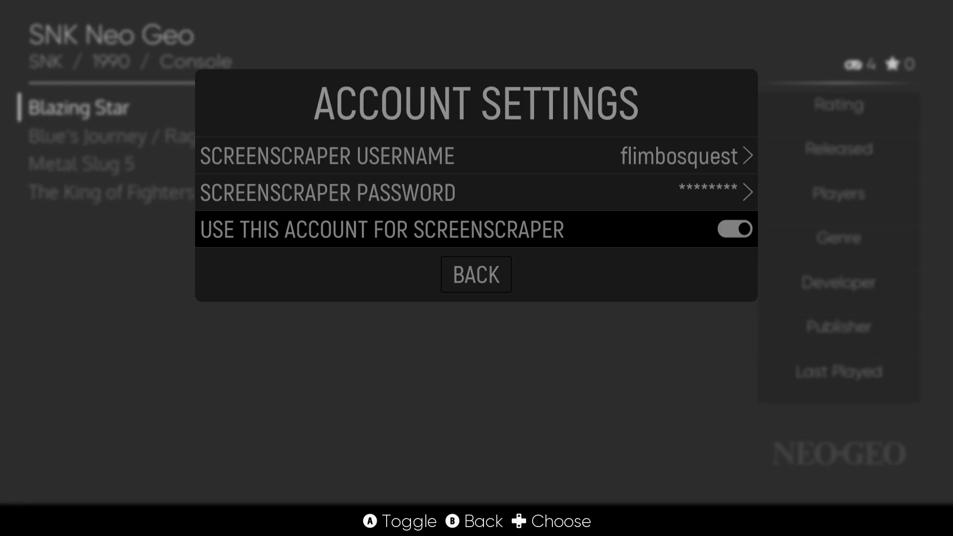
{"action": "key", "text": "Down"}
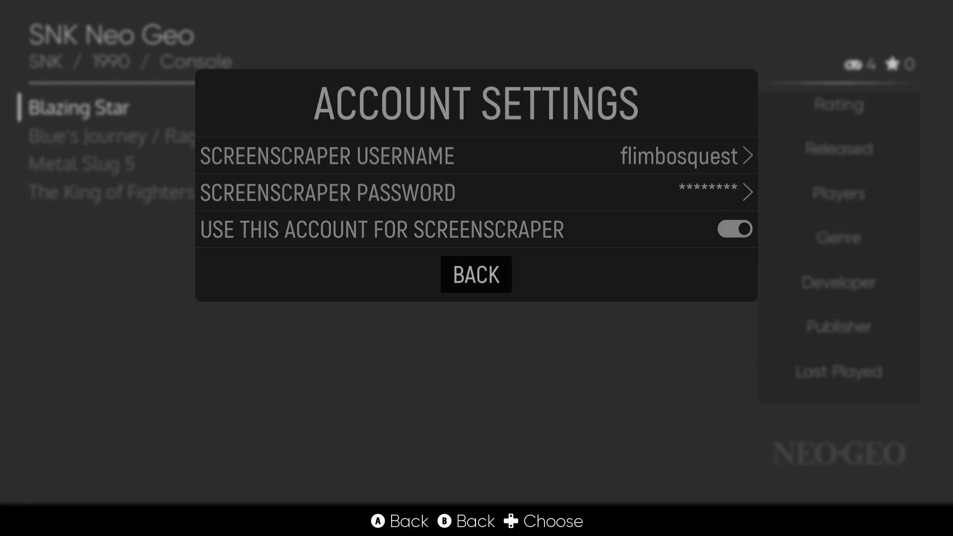
{"action": "key", "text": "Return"}
- Review the Content Settings, then start scraping the two Neo Geo systems
{"action": "key", "text": "Down"}
{"action": "key", "text": "Return"}
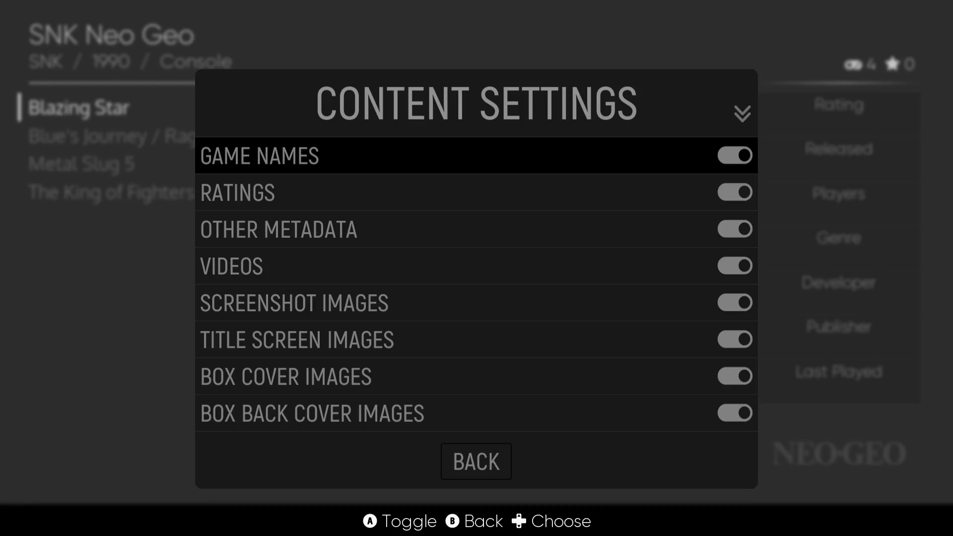
{"action": "key", "text": "Down"}
{"action": "key", "text": "Down"}
{"action": "key", "text": "Down"}
{"action": "key", "text": "Down"}
{"action": "key", "text": "Down"}
{"action": "key", "text": "Down"}
{"action": "key", "text": "Down"}
{"action": "key", "text": "Down"}
{"action": "key", "text": "Down"}
{"action": "key", "text": "Down"}
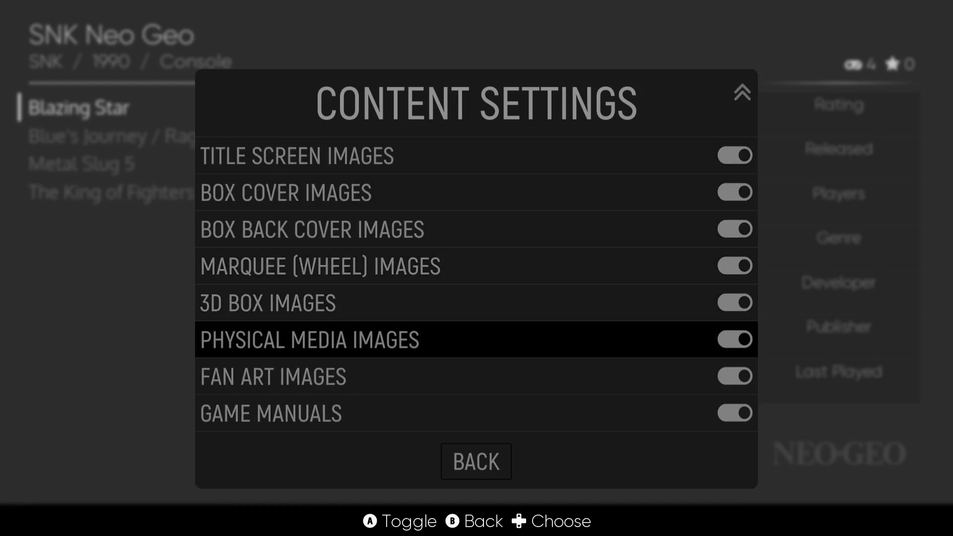
{"action": "key", "text": "Down"}
{"action": "key", "text": "Down"}
{"action": "key", "text": "Down"}
{"action": "key", "text": "Return"}
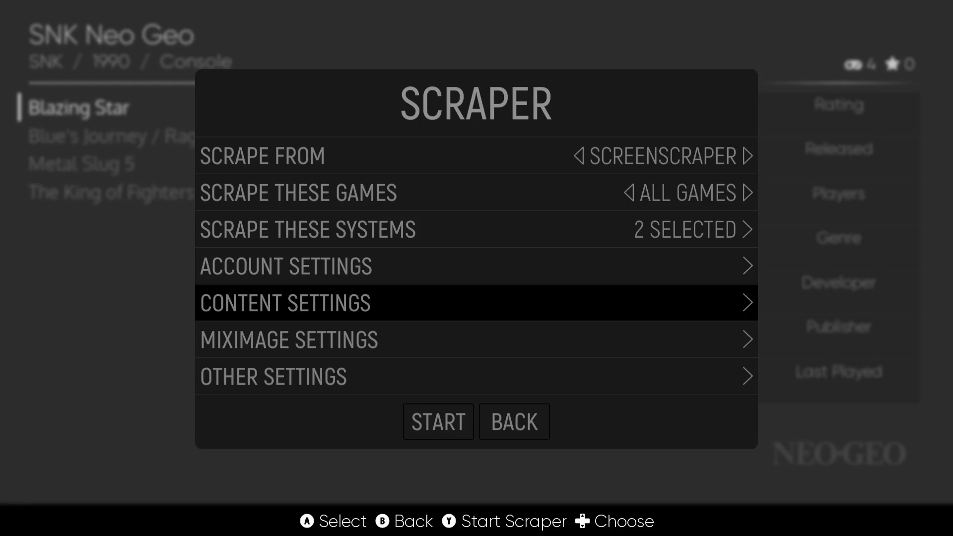
{"action": "key", "text": "Down"}
{"action": "key", "text": "Down"}
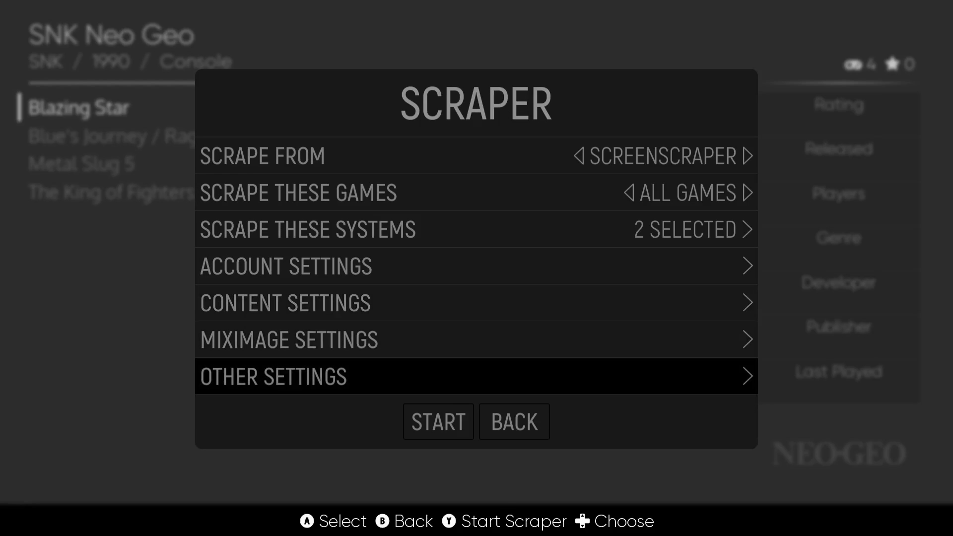
{"action": "key", "text": "Down"}
{"action": "key", "text": "Return"}
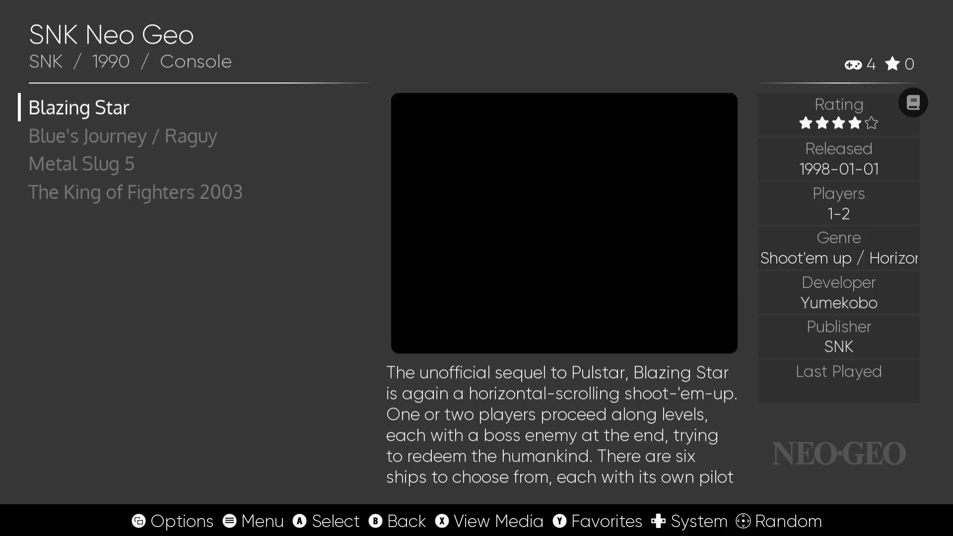
- Select Blue's Journey / Raguy and open its metadata editor from Gamelist Options
{"action": "key", "text": "Down"}
{"action": "key", "text": "Down"}
{"action": "key", "text": "Up"}
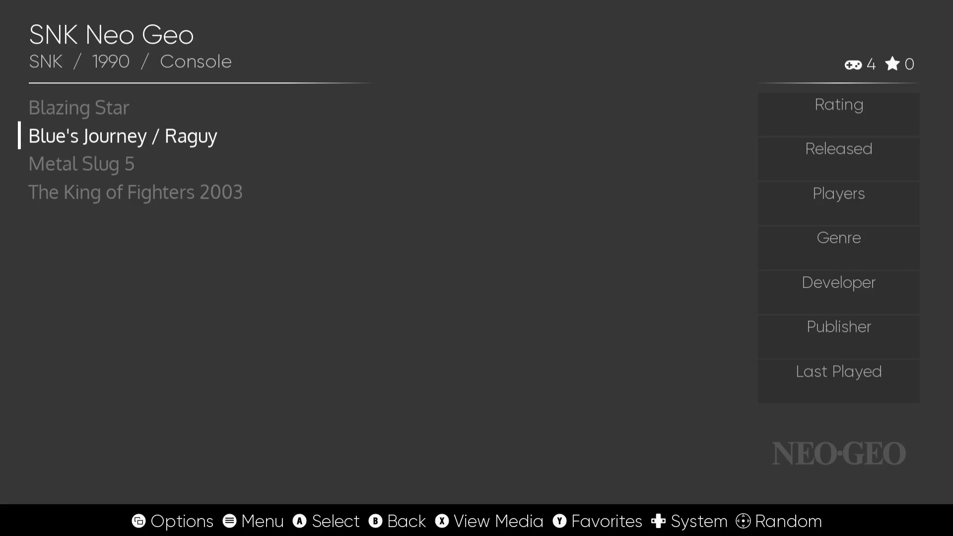
{"action": "key", "text": "F1"}
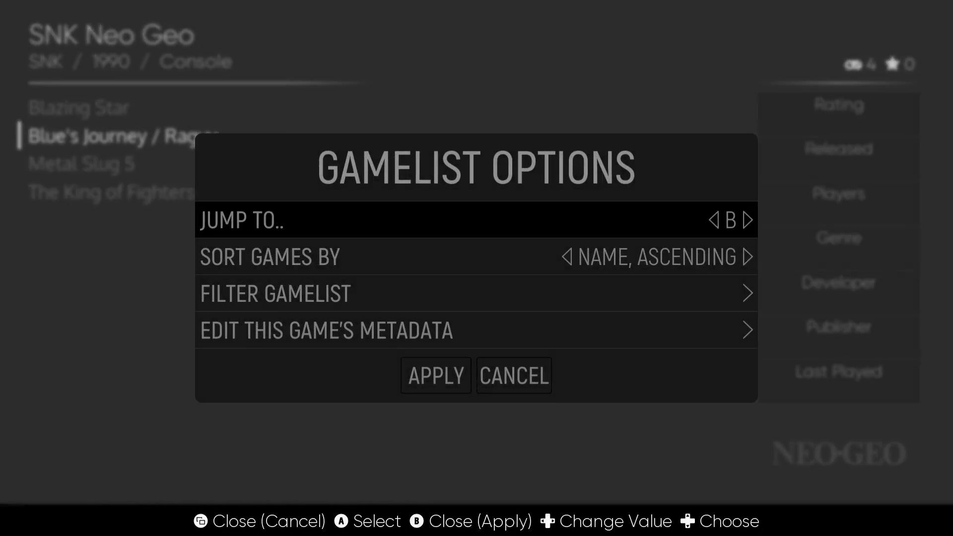
{"action": "key", "text": "Down"}
{"action": "key", "text": "Down"}
{"action": "key", "text": "Down"}
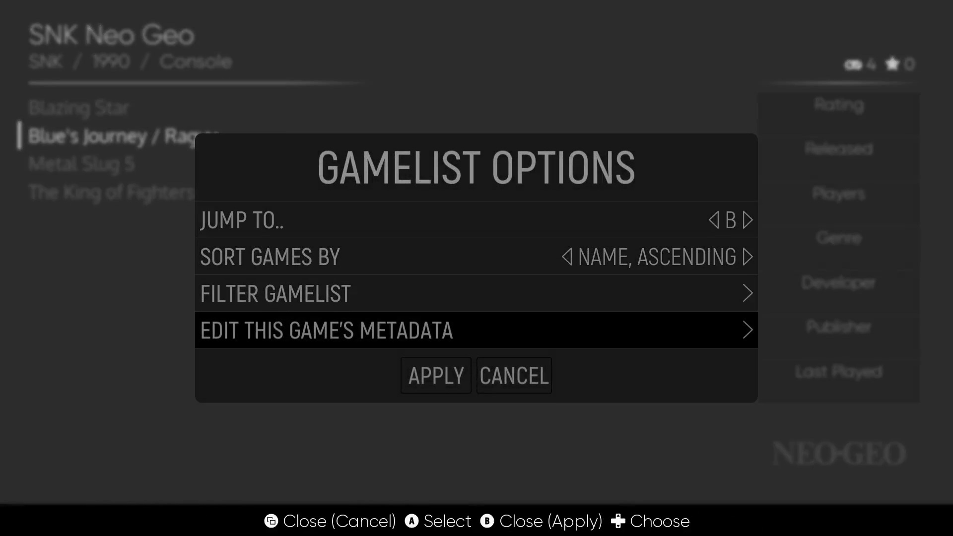
{"action": "key", "text": "Return"}
- Shorten the NAME field to 'Blue's Journey' and save the metadata
{"action": "key", "text": "Return"}
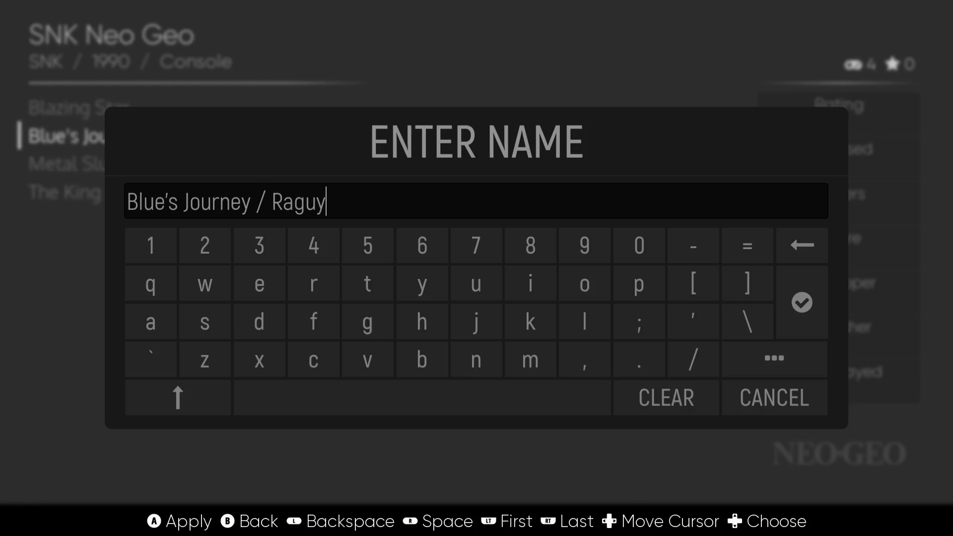
{"action": "key", "text": "Down"}
{"action": "key", "text": "Left"}
{"action": "key", "text": "Return"}
{"action": "key", "text": "Return"}
{"action": "key", "text": "Return"}
{"action": "key", "text": "Return"}
{"action": "key", "text": "Return"}
{"action": "key", "text": "Return"}
{"action": "key", "text": "Return"}
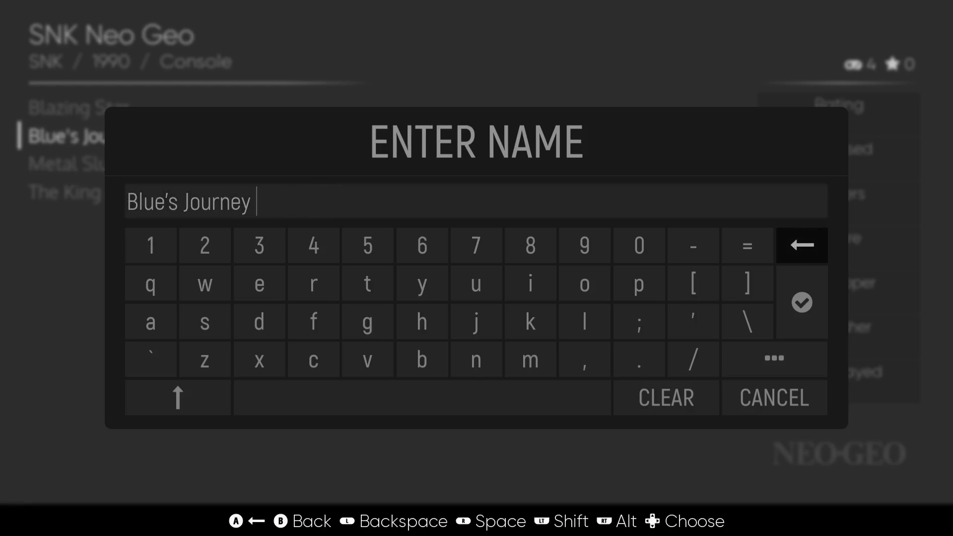
{"action": "key", "text": "Down"}
{"action": "key", "text": "Return"}
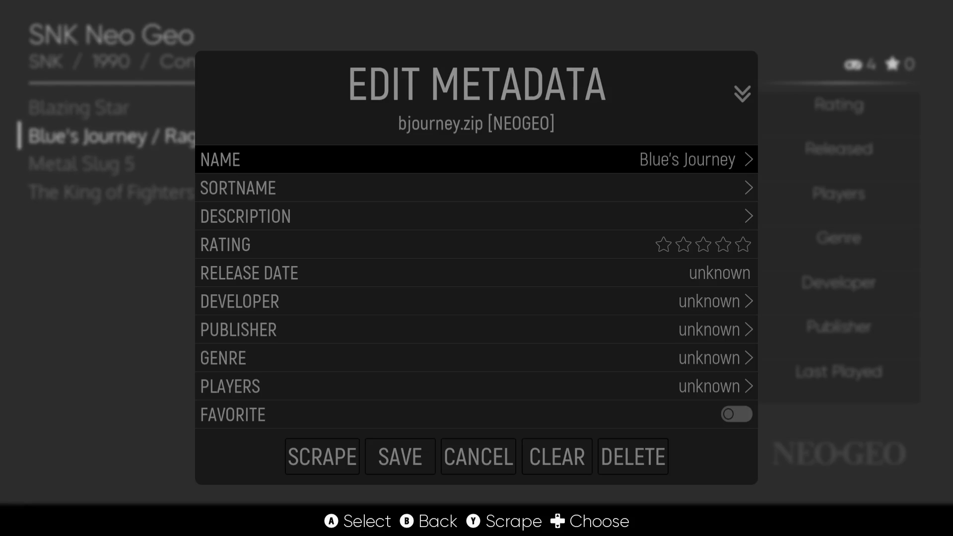
{"action": "key", "text": "Down"}
{"action": "key", "text": "Down"}
{"action": "key", "text": "Down"}
{"action": "key", "text": "Down"}
{"action": "key", "text": "Down"}
{"action": "key", "text": "Down"}
{"action": "key", "text": "Down"}
{"action": "key", "text": "Down"}
{"action": "key", "text": "Down"}
{"action": "key", "text": "Down"}
{"action": "key", "text": "Down"}
{"action": "key", "text": "Down"}
{"action": "key", "text": "Down"}
{"action": "key", "text": "Down"}
{"action": "key", "text": "Down"}
{"action": "key", "text": "Down"}
{"action": "key", "text": "Down"}
{"action": "key", "text": "Down"}
{"action": "key", "text": "Down"}
{"action": "key", "text": "Down"}
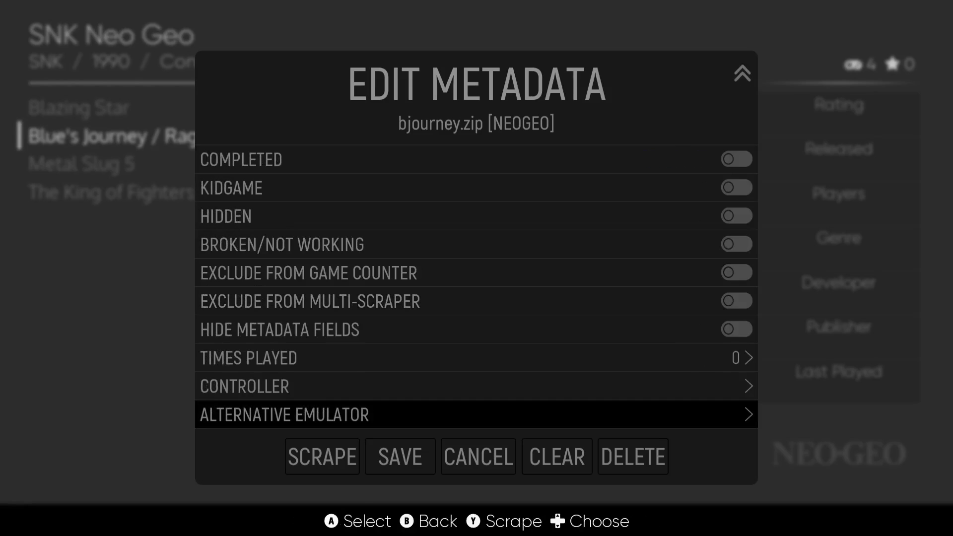
{"action": "key", "text": "Right"}
{"action": "key", "text": "Return"}
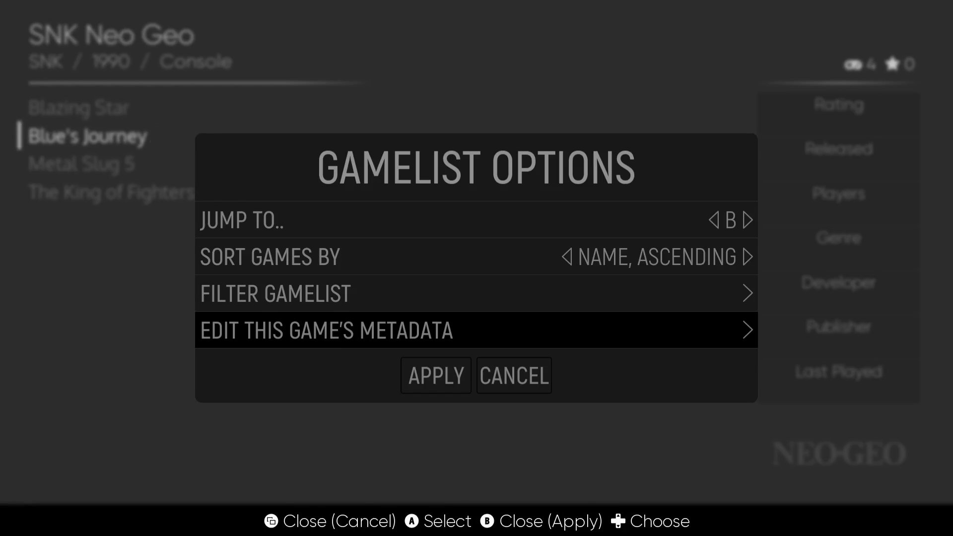
- Untick SNK NEO GEO CD under Scrape These Systems, leaving only SNK Neo Geo
{"action": "key", "text": "Down"}
{"action": "key", "text": "Return"}
{"action": "key", "text": "Escape"}
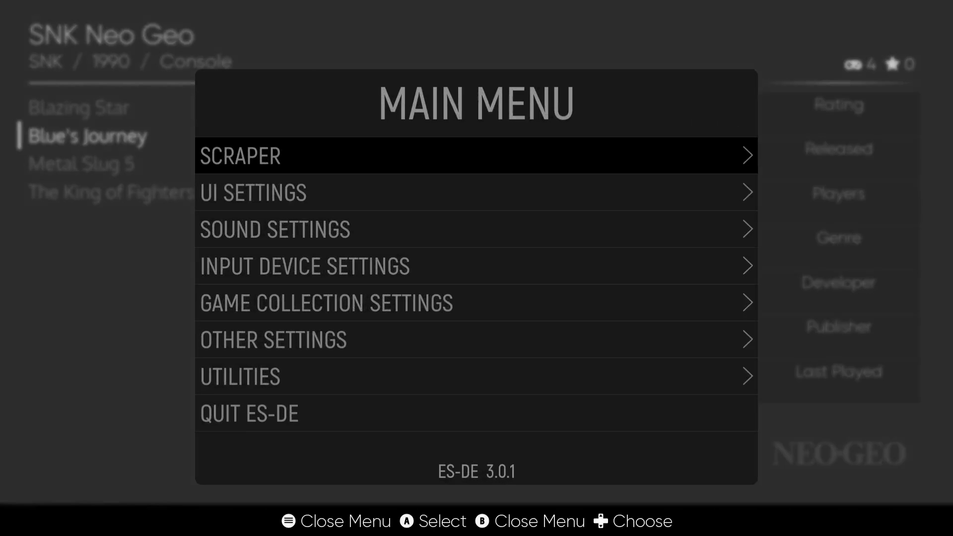
{"action": "key", "text": "Return"}
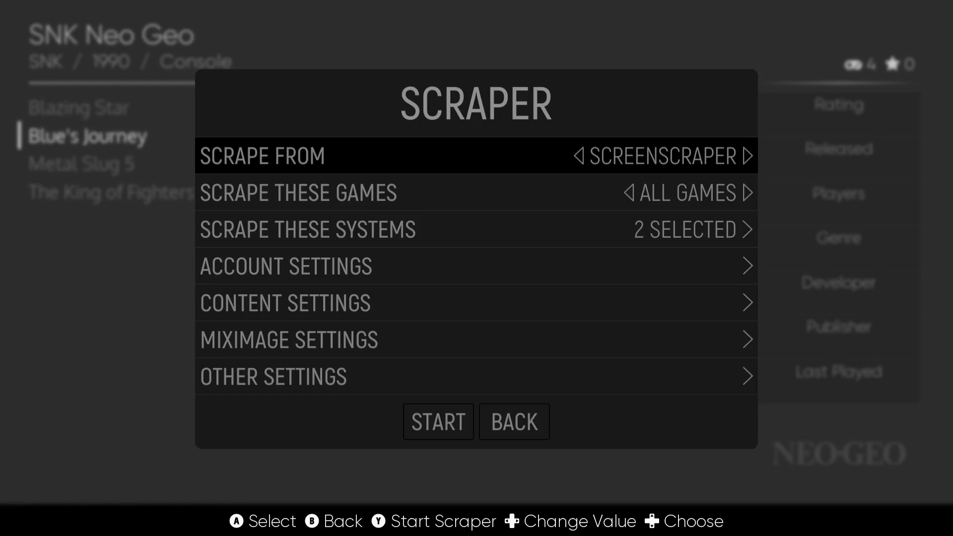
{"action": "key", "text": "Down"}
{"action": "key", "text": "Down"}
{"action": "key", "text": "Return"}
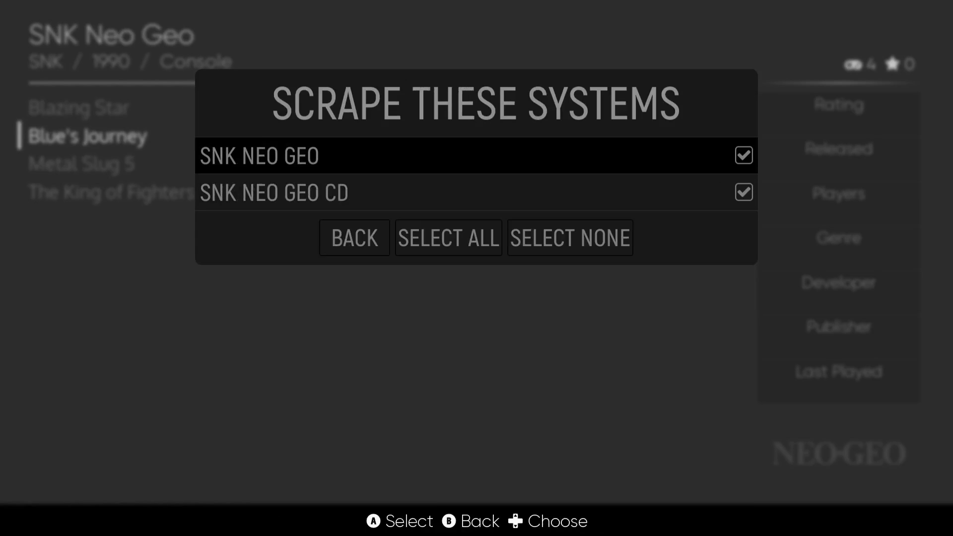
{"action": "key", "text": "Down"}
{"action": "key", "text": "Return"}
{"action": "key", "text": "Escape"}
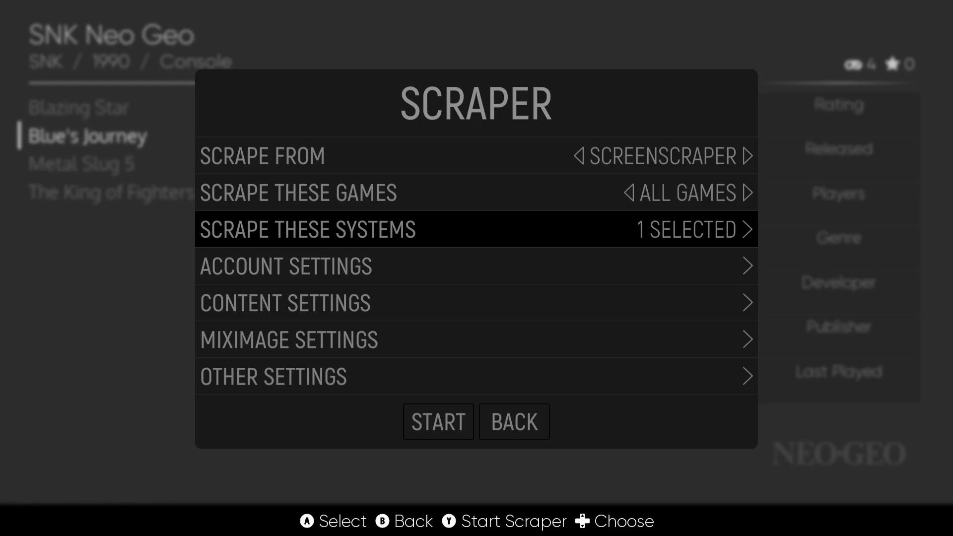
- Run the scrape, dismiss the results, and check Blue's Journey's new artwork and details
{"action": "key", "text": "Down"}
{"action": "key", "text": "Down"}
{"action": "key", "text": "Down"}
{"action": "key", "text": "Down"}
{"action": "key", "text": "Down"}
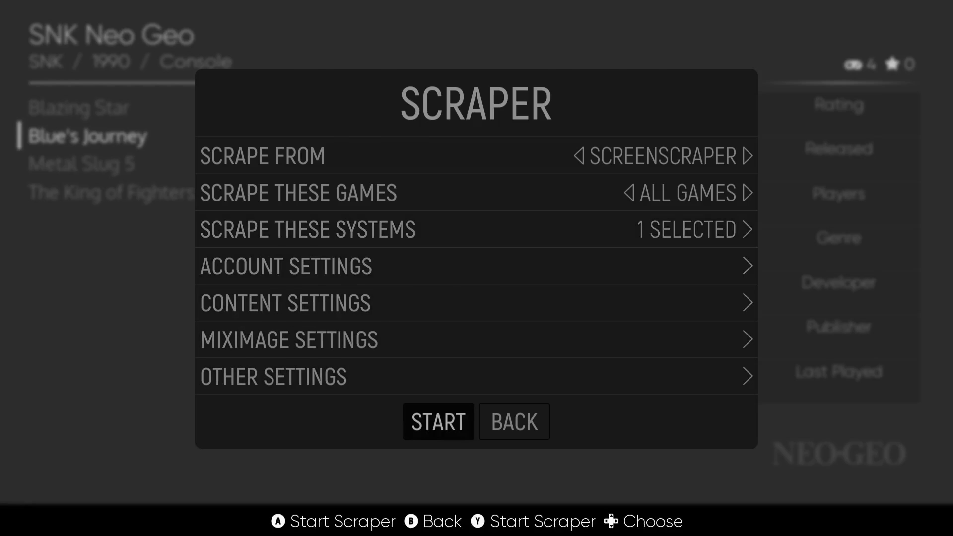
{"action": "key", "text": "Return"}
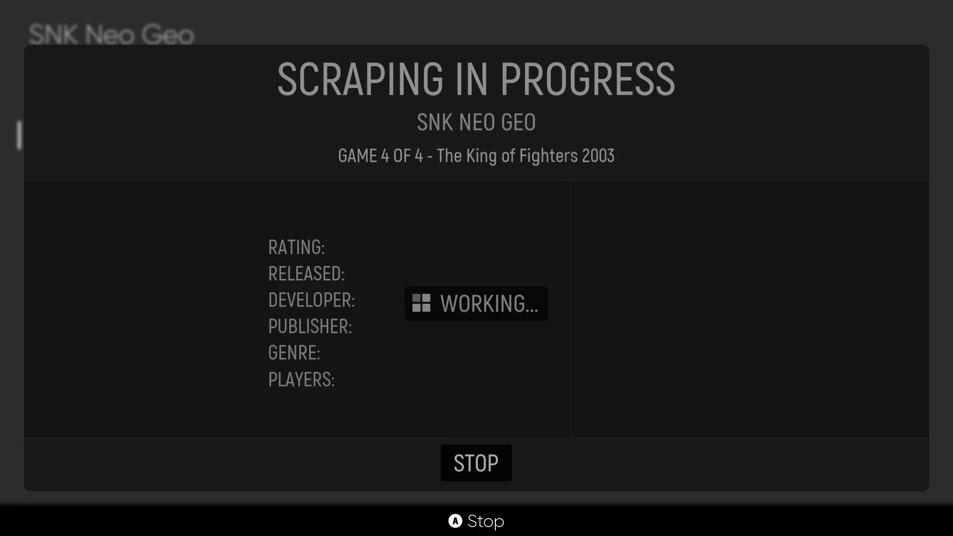
{"action": "key", "text": "Return"}
{"action": "key", "text": "BackSpace"}
{"action": "key", "text": "BackSpace"}
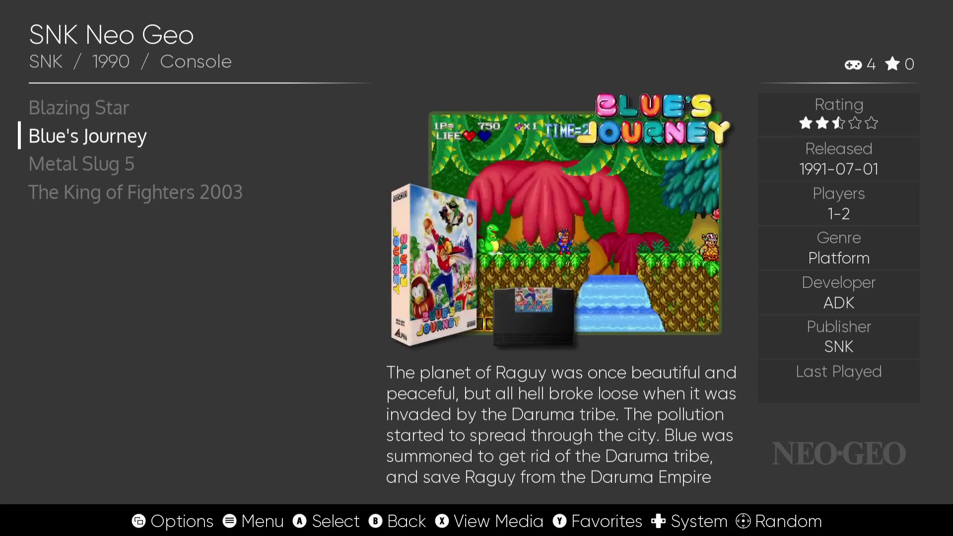
{"action": "key", "text": "Up"}
{"action": "key", "text": "Down"}
{"action": "key", "text": "Down"}
{"action": "key", "text": "Up"}
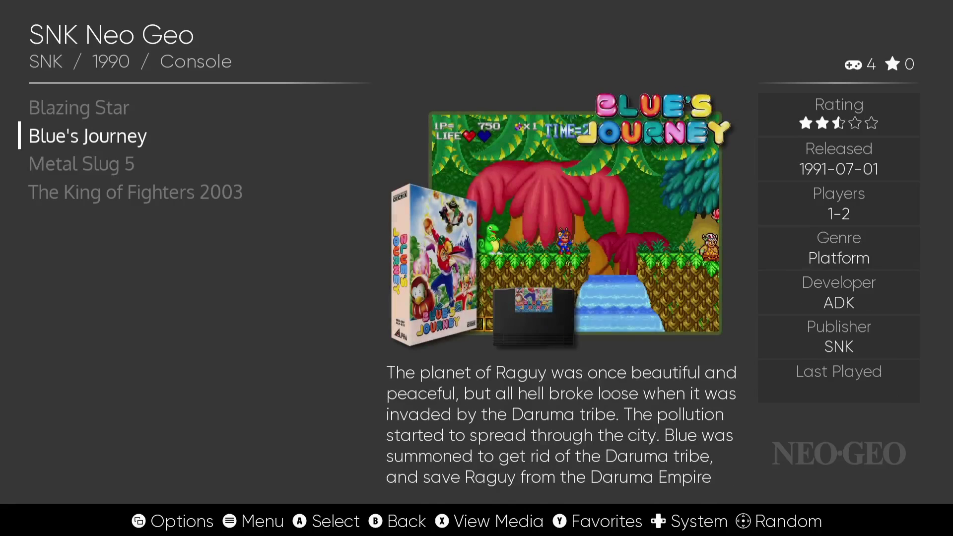